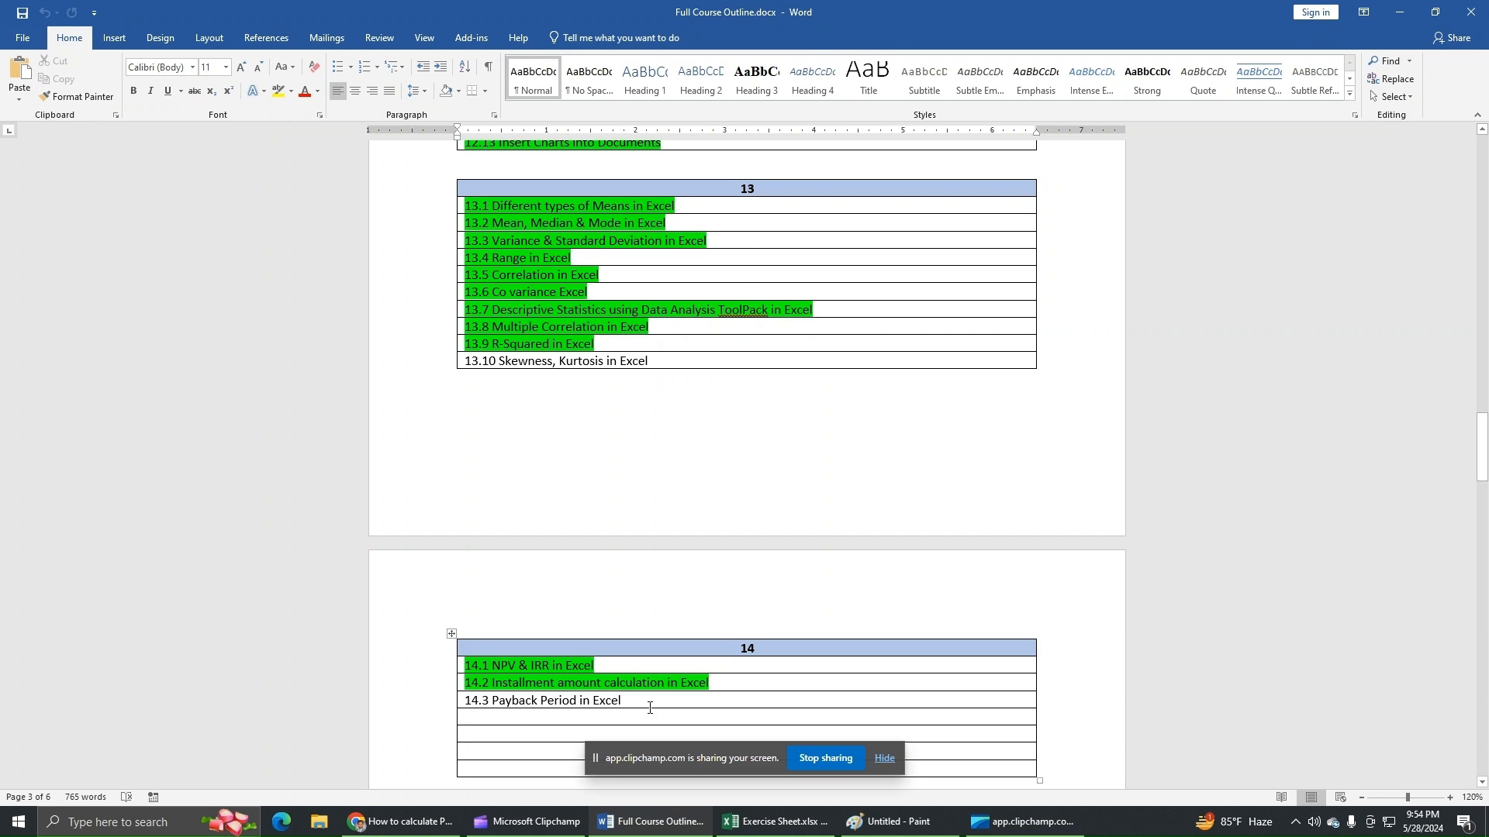
Switch to the Exercise Sheet workbook in Excel and review the years and cash flows in the Payback Period Calculation table
click(769, 823)
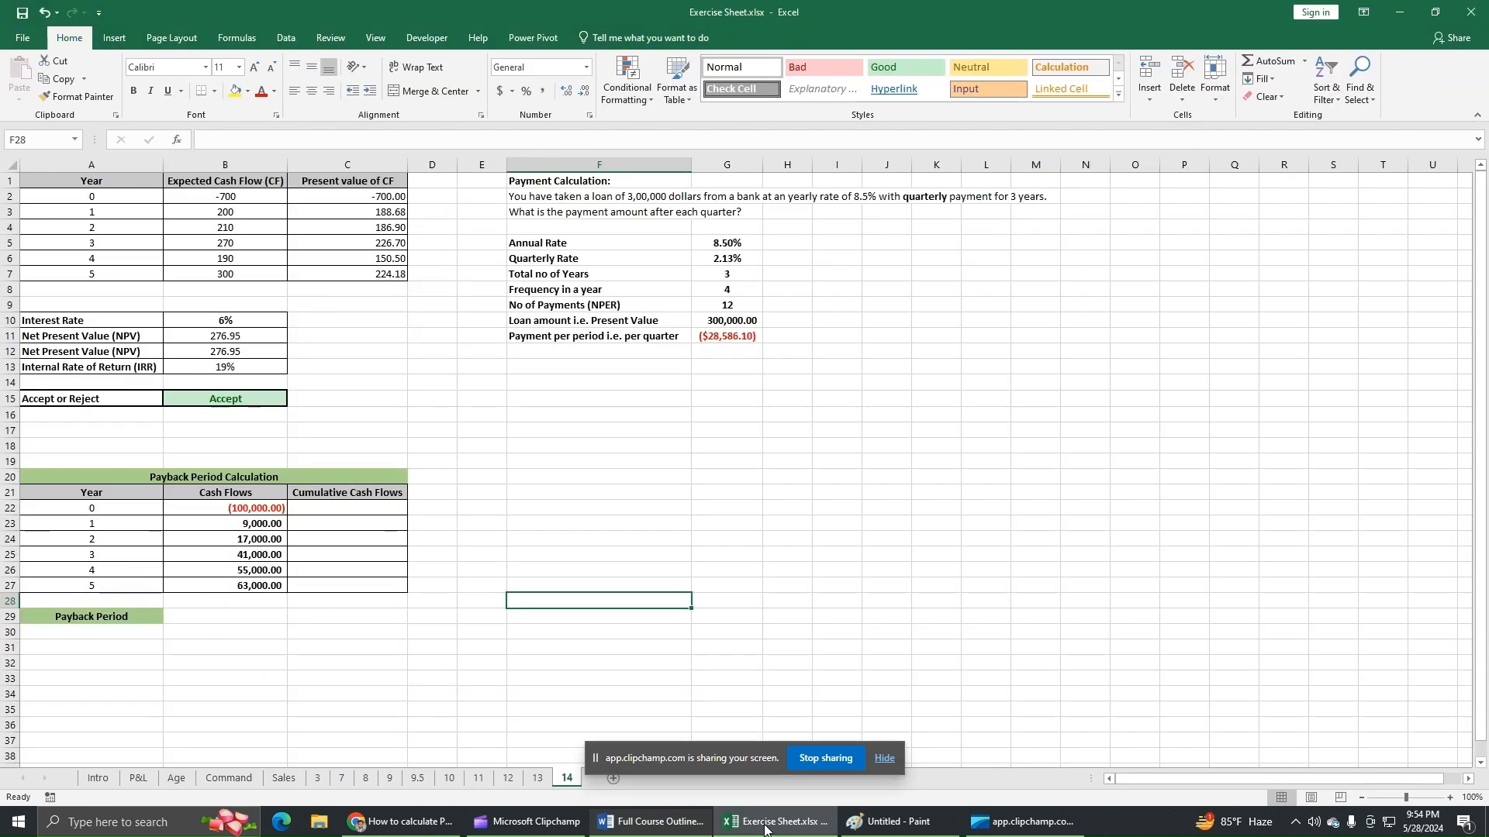
click(208, 482)
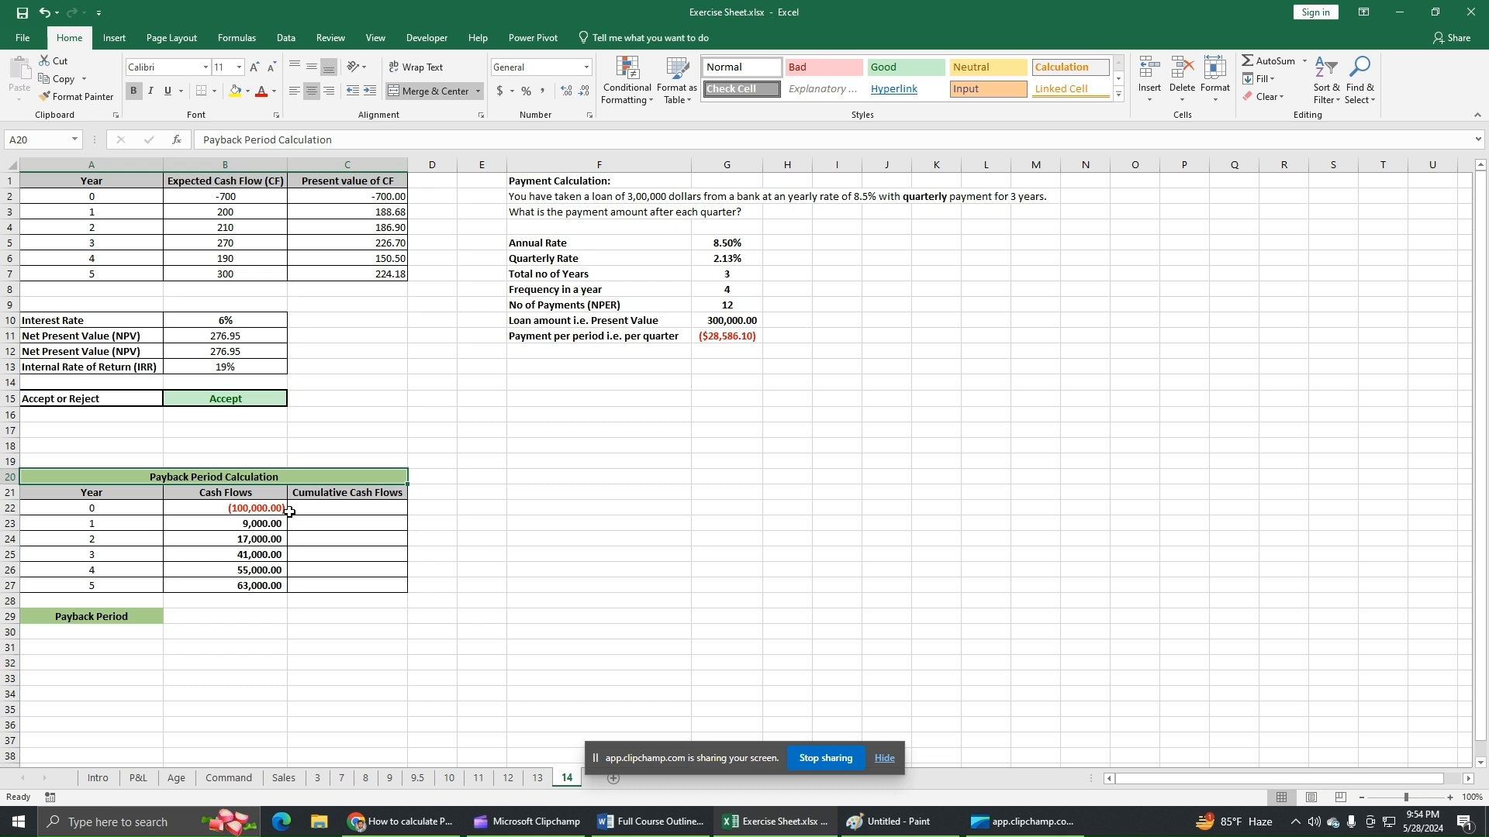
click(213, 511)
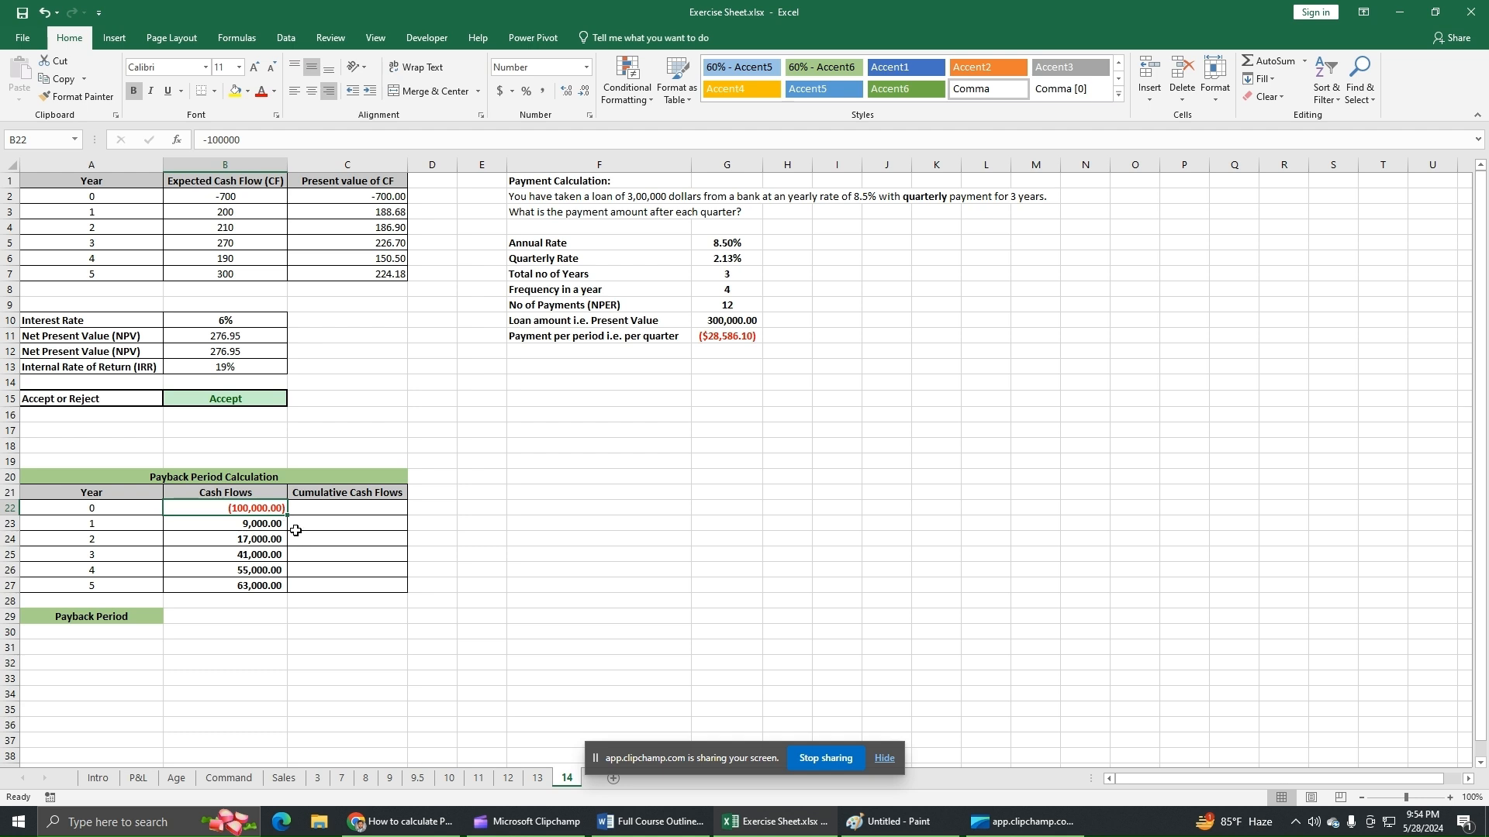
click(145, 512)
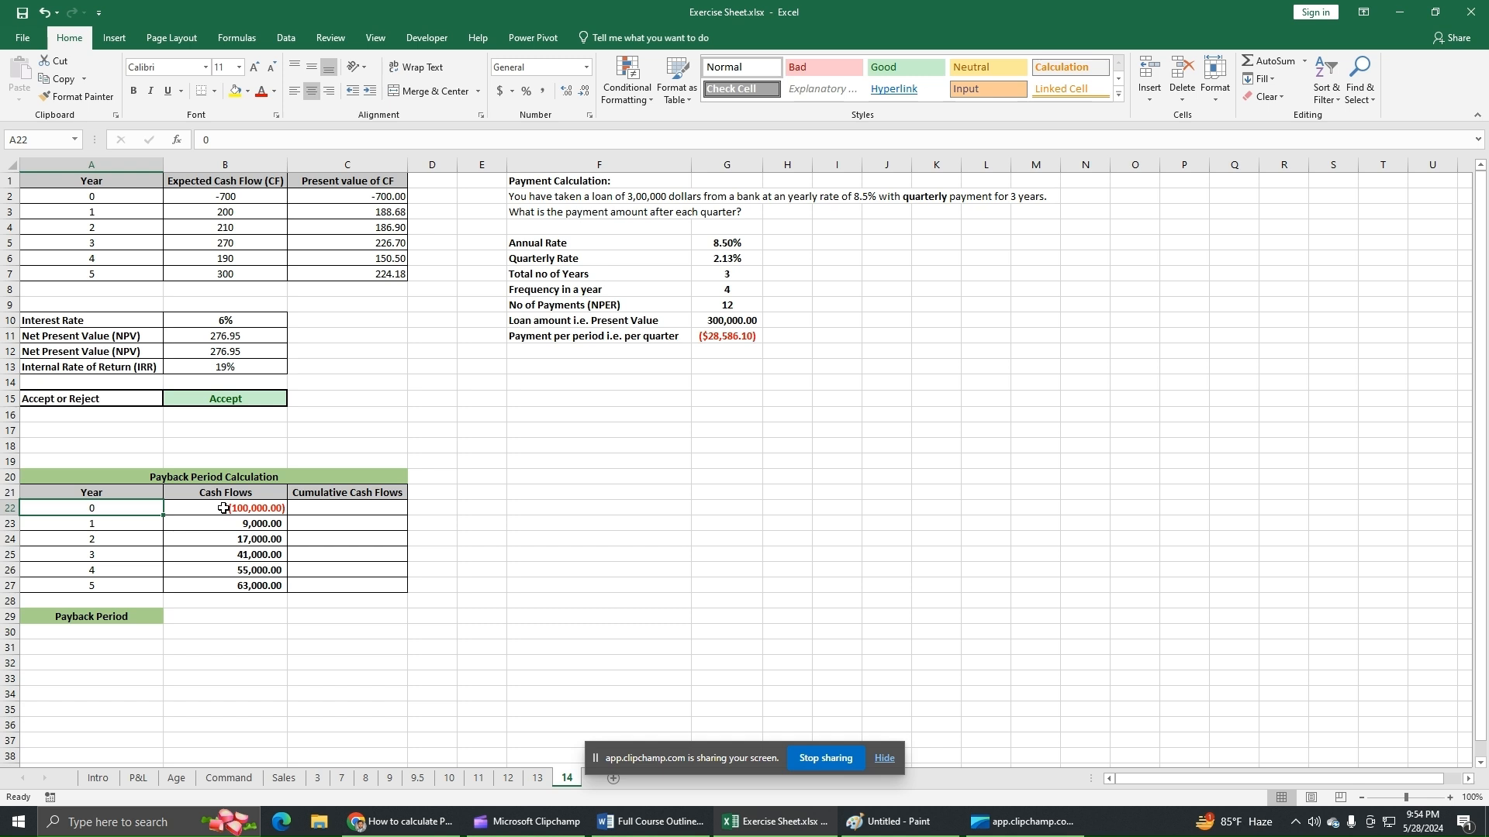
click(116, 524)
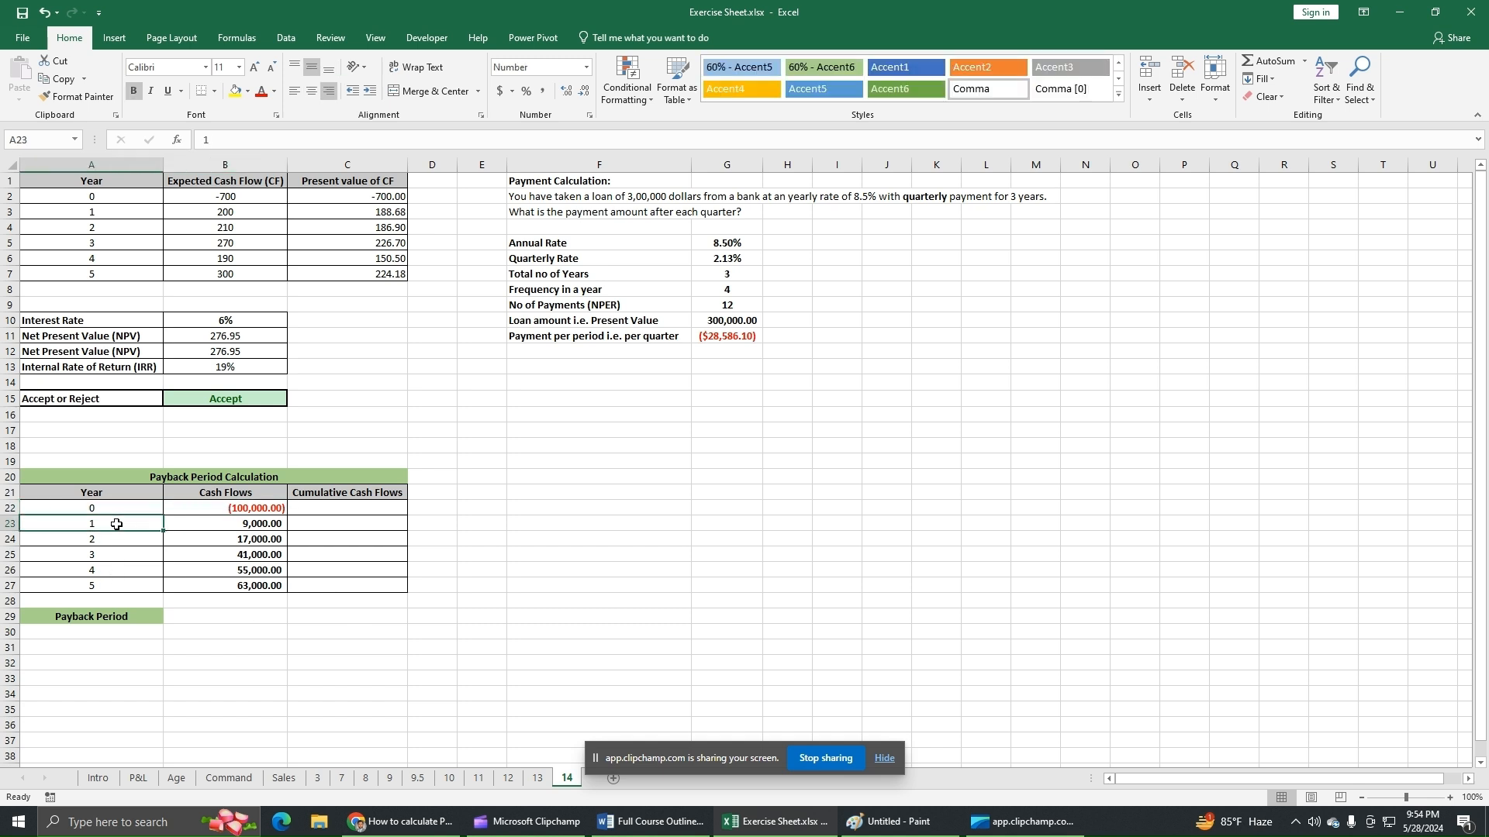
click(246, 524)
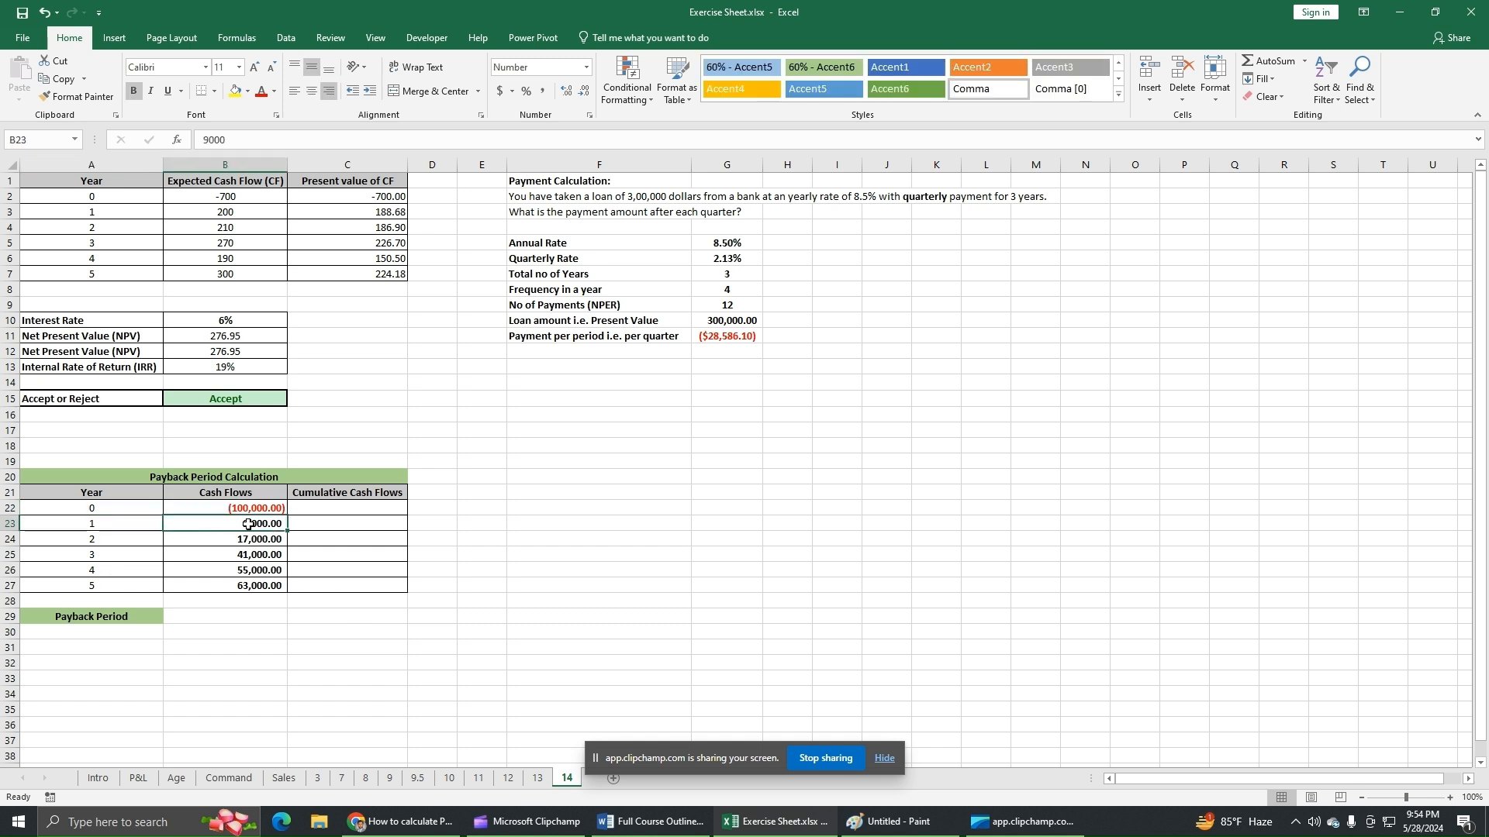
click(121, 539)
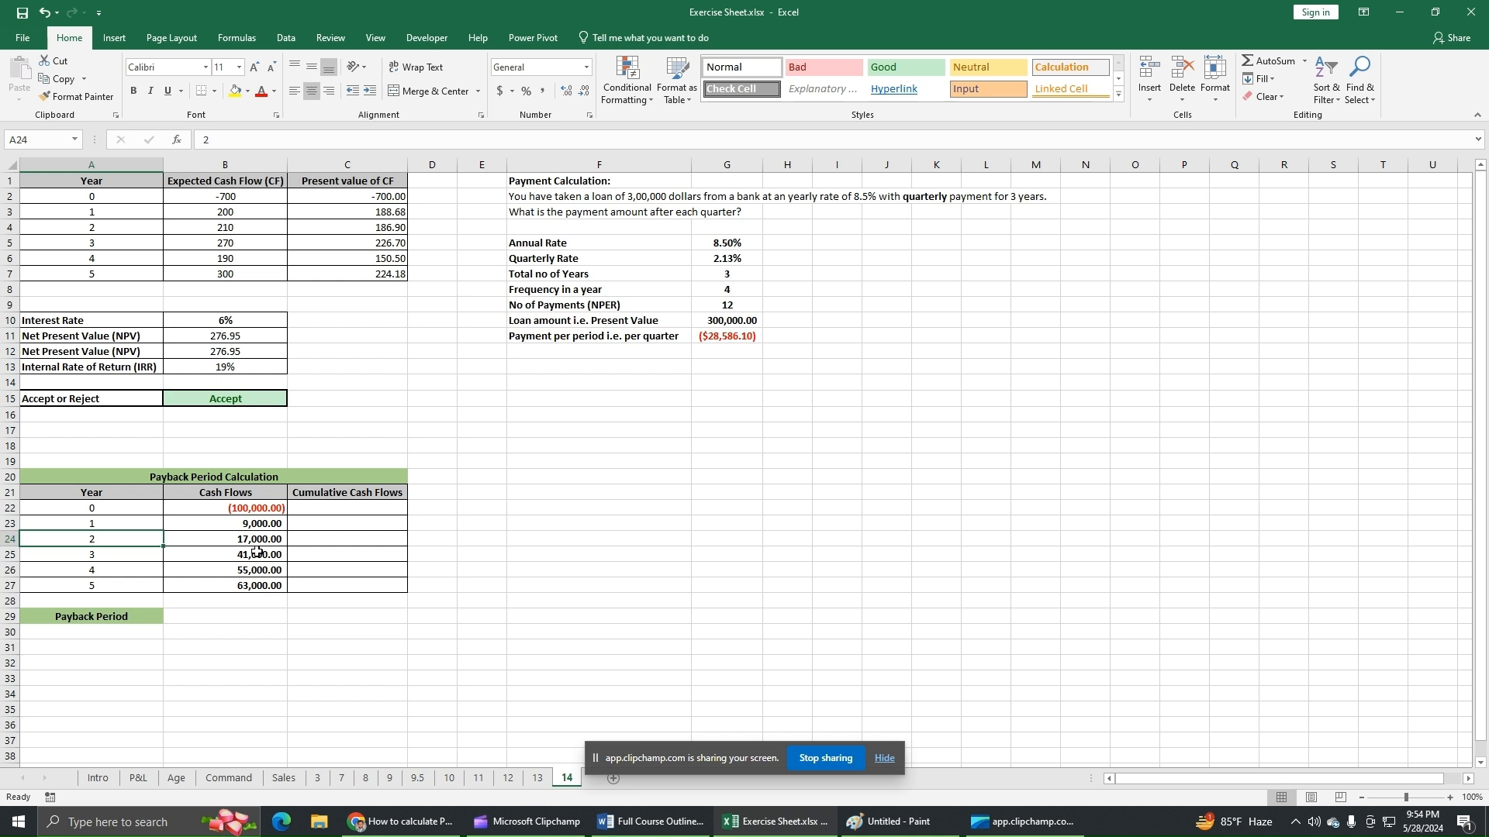
drag(257, 524, 256, 584)
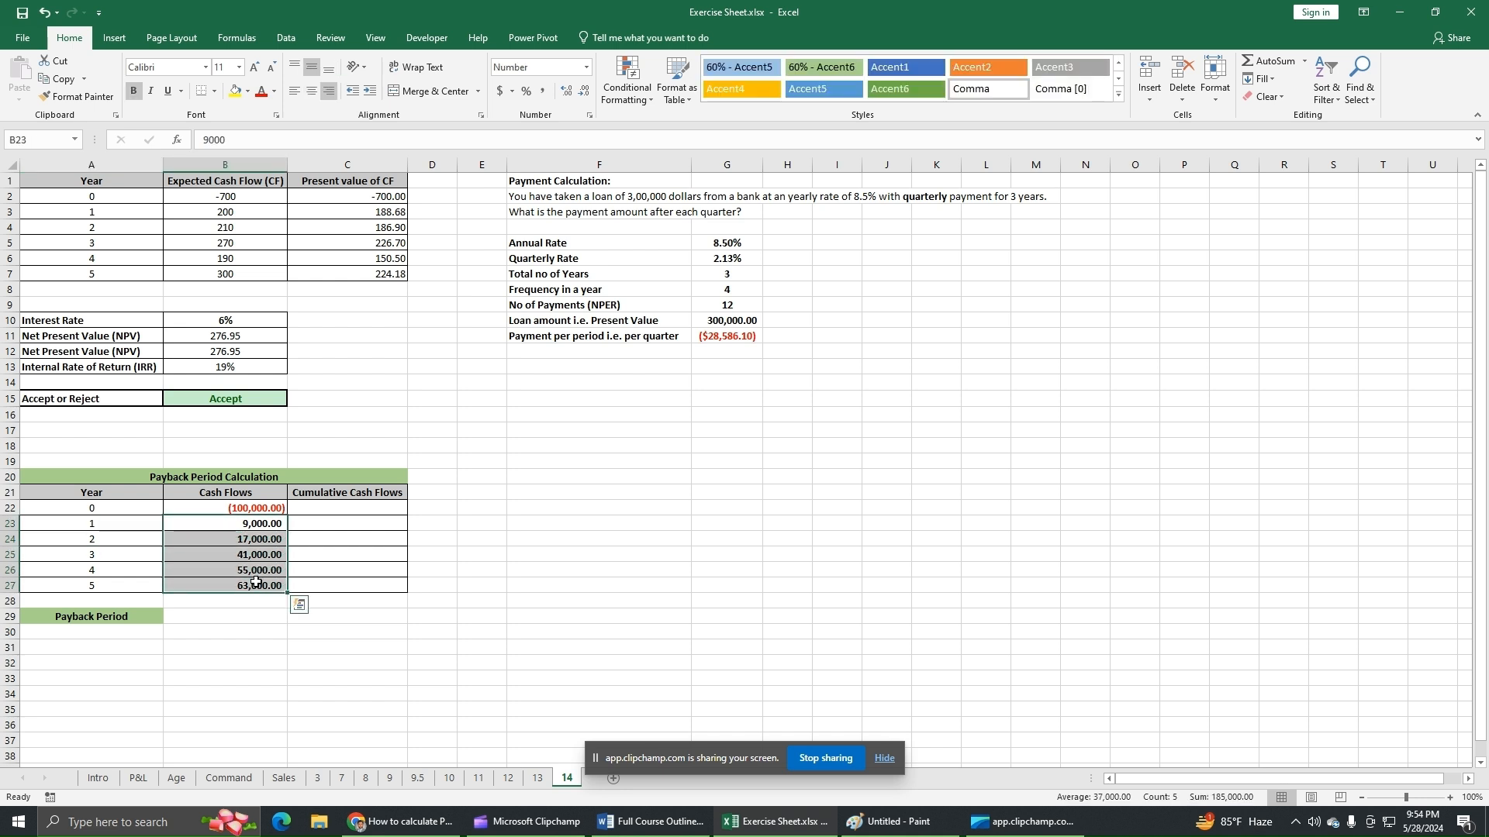
click(211, 509)
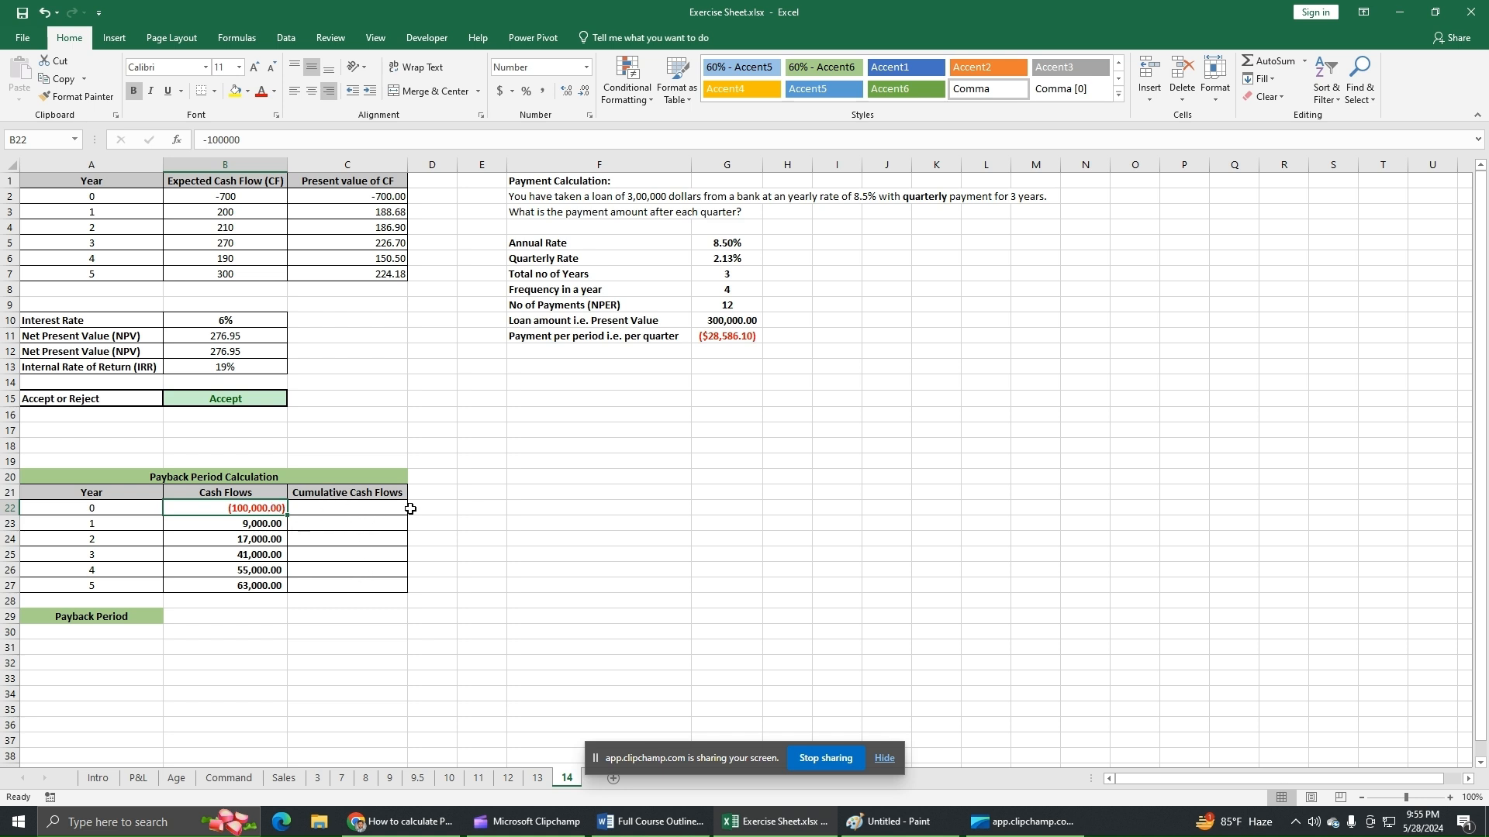
Link the year 0 cumulative cash flow in C22 to the year 0 cash flow with =B22
click(327, 509)
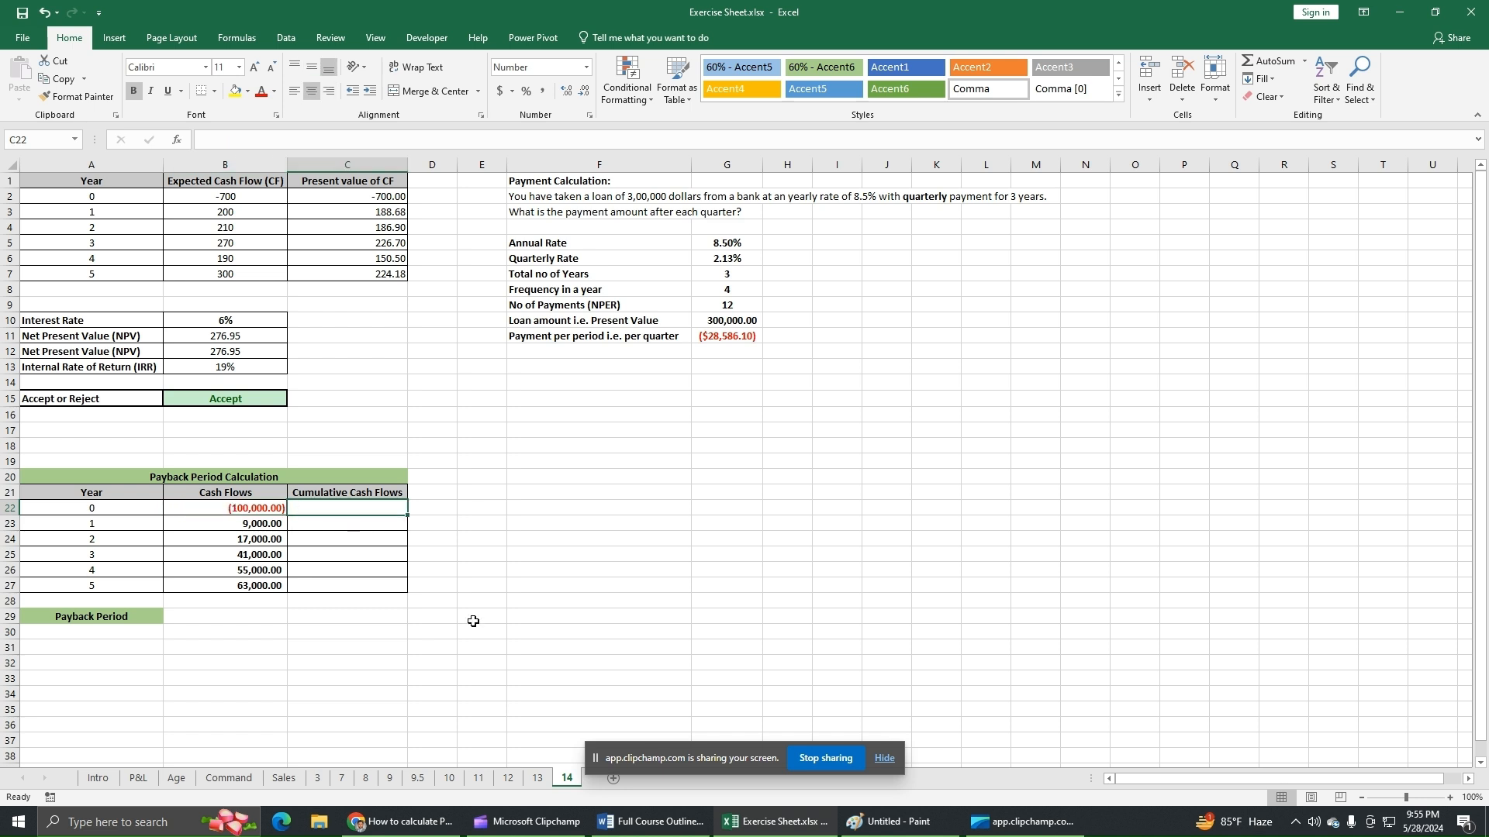
text(=)
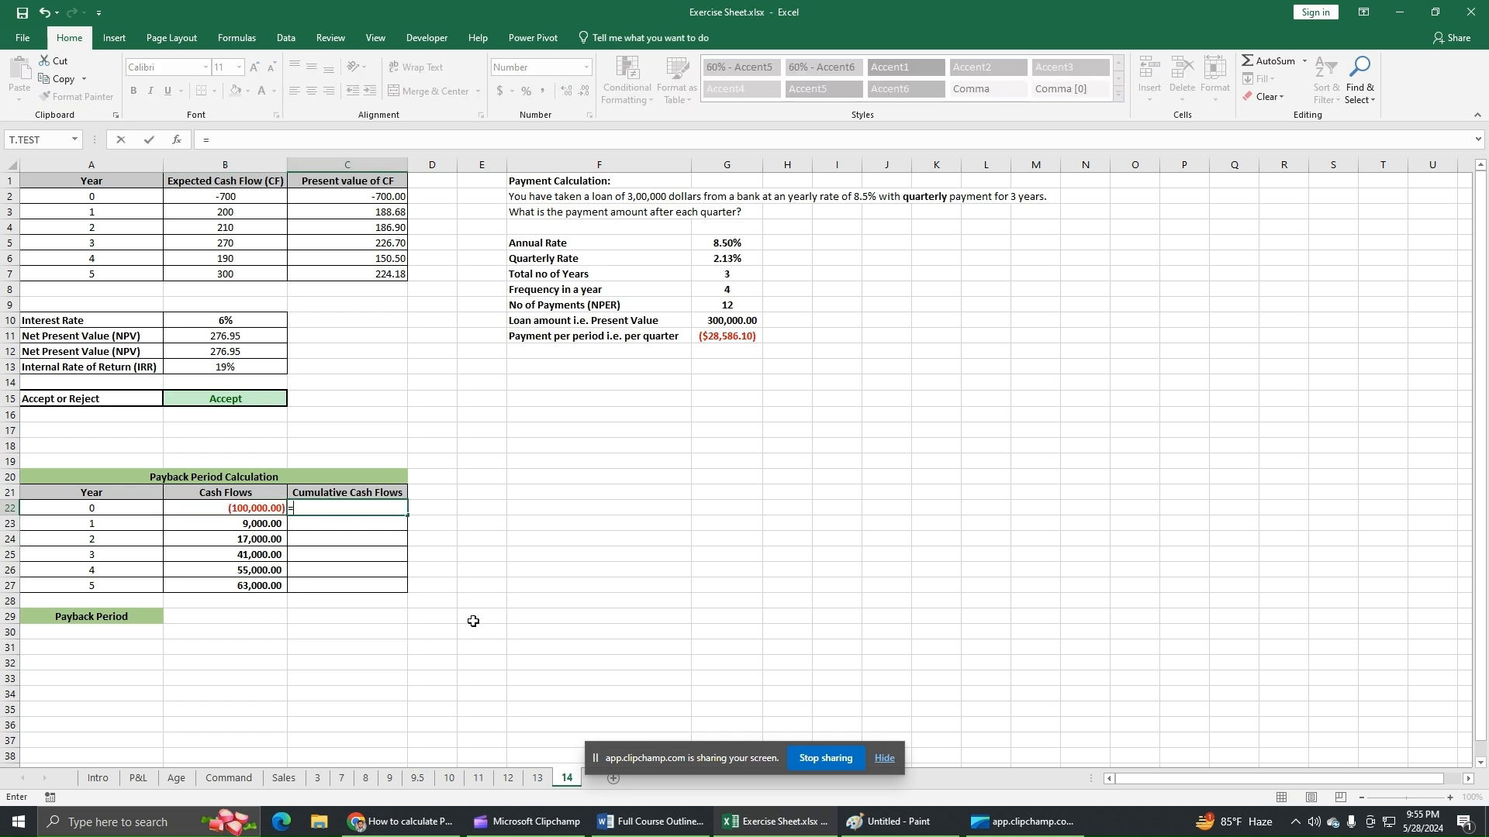
click(255, 507)
key(Return)
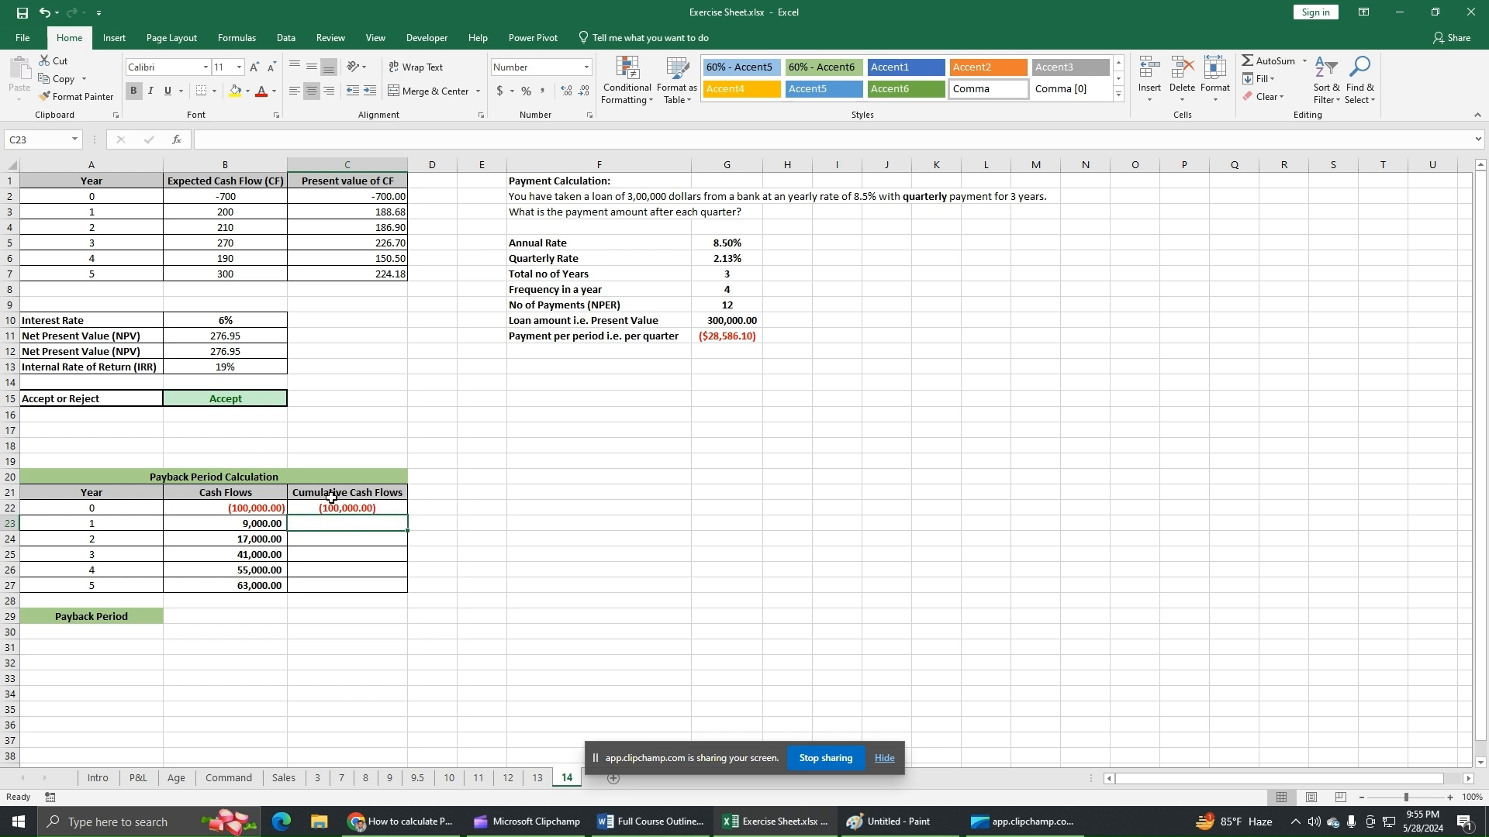
Calculate the year 1 cumulative cash flow in C23 with =B23+C22 and fill the formula down to C27
click(270, 524)
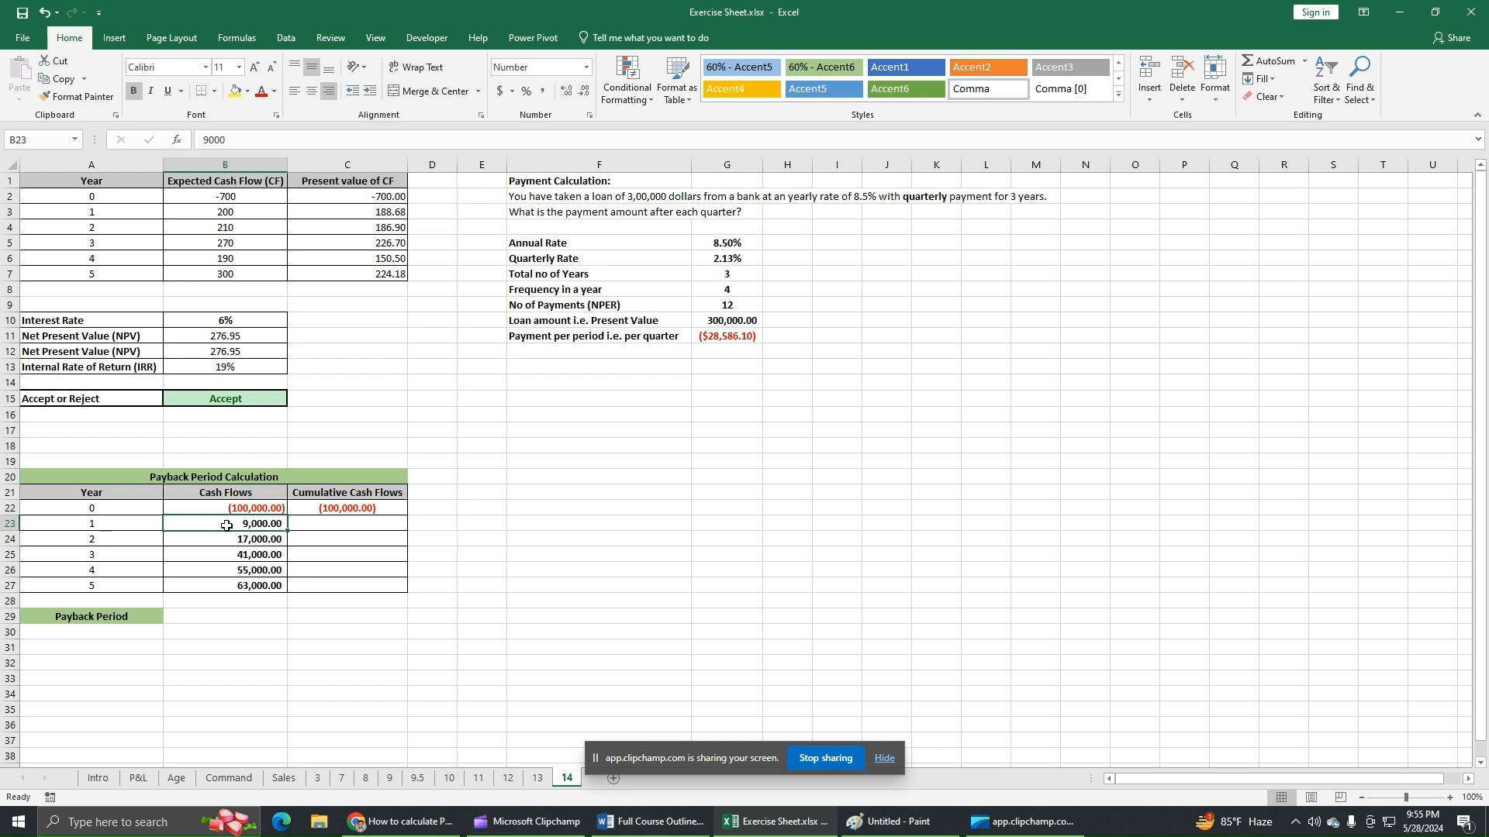
click(318, 523)
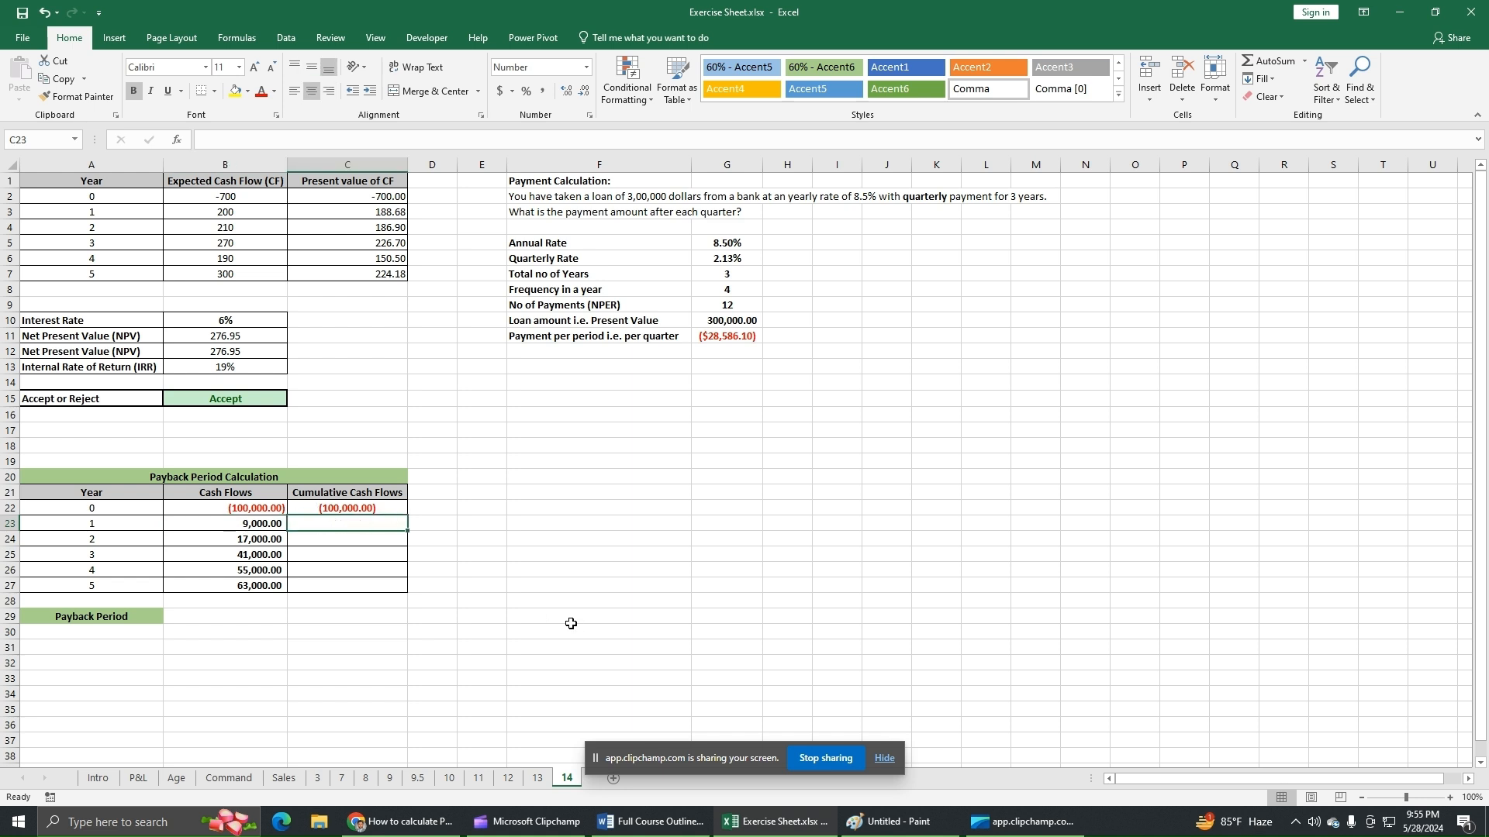
text(=)
click(257, 524)
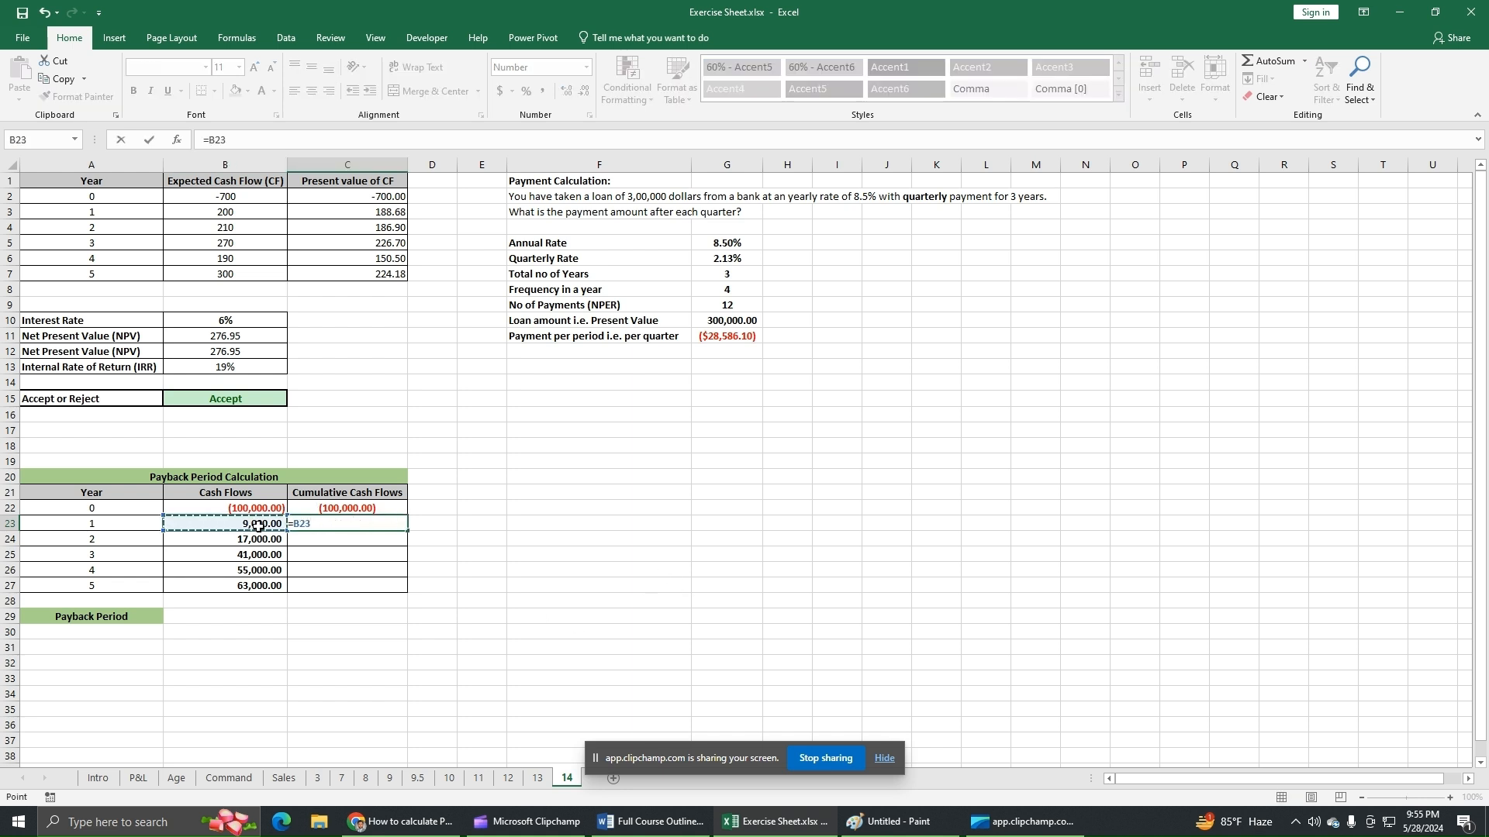
text(+)
click(311, 504)
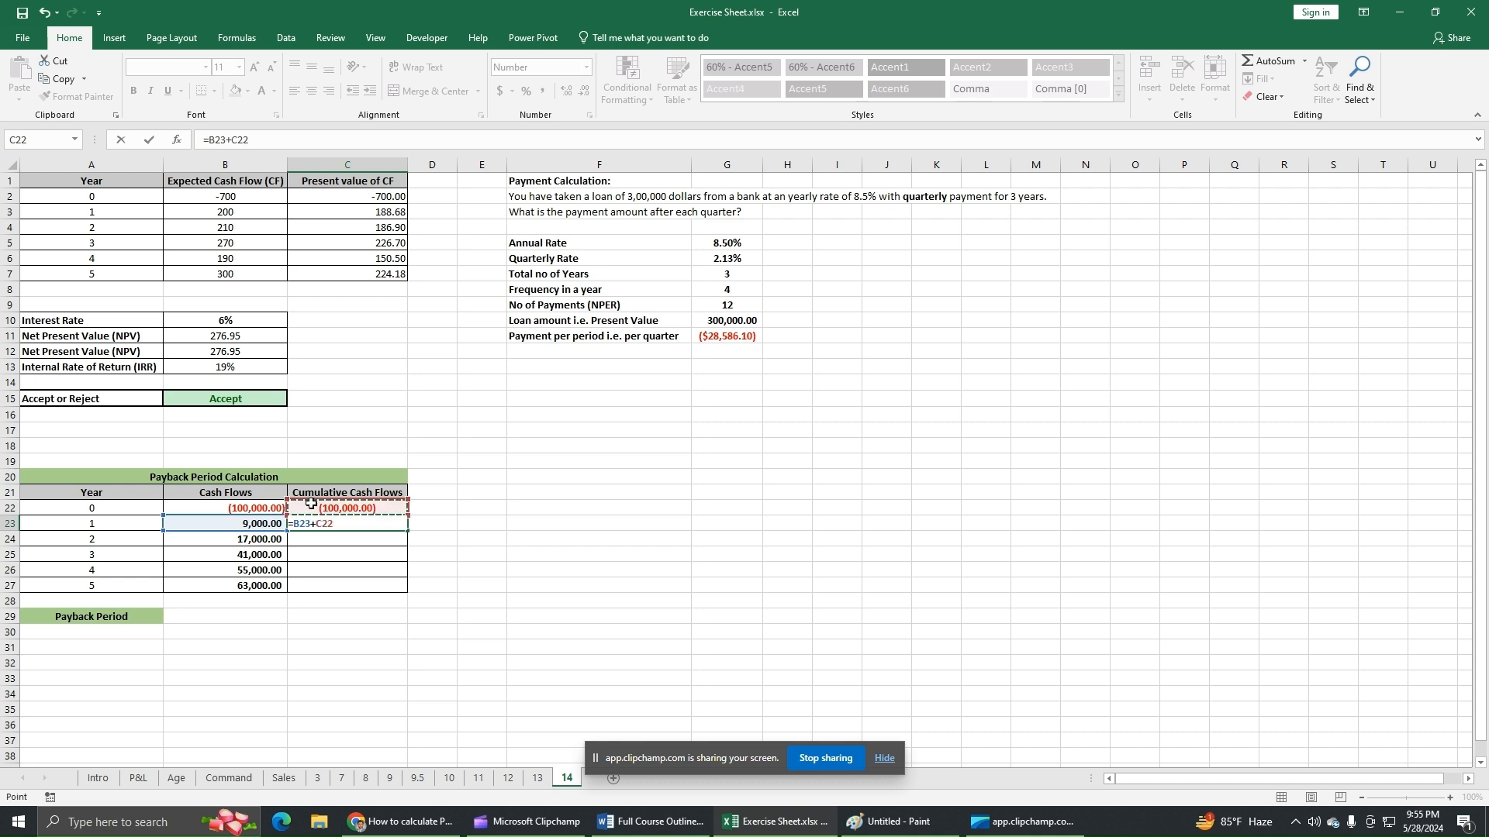
key(Return)
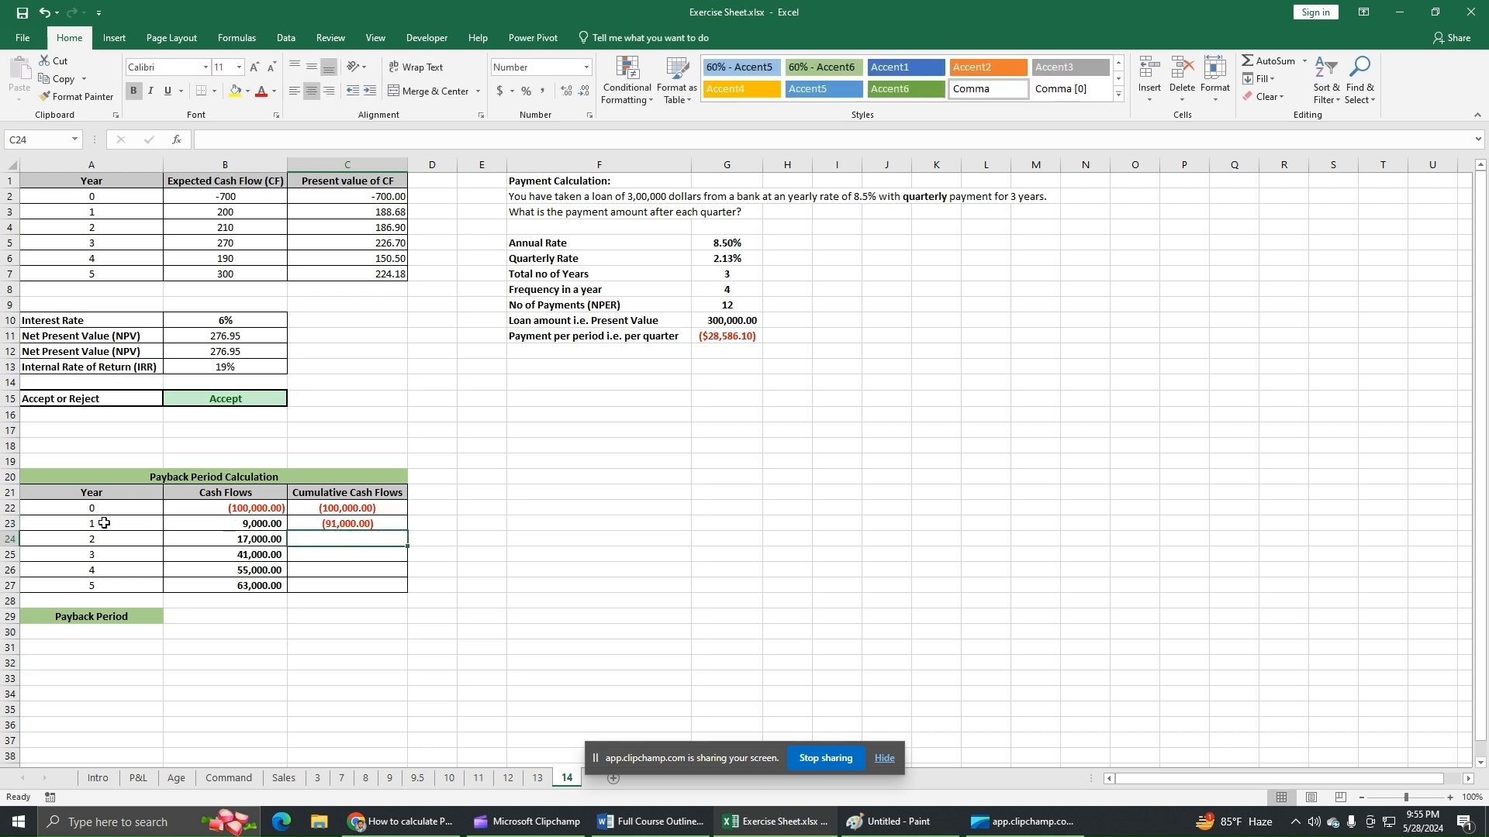
click(378, 524)
drag(407, 530, 405, 593)
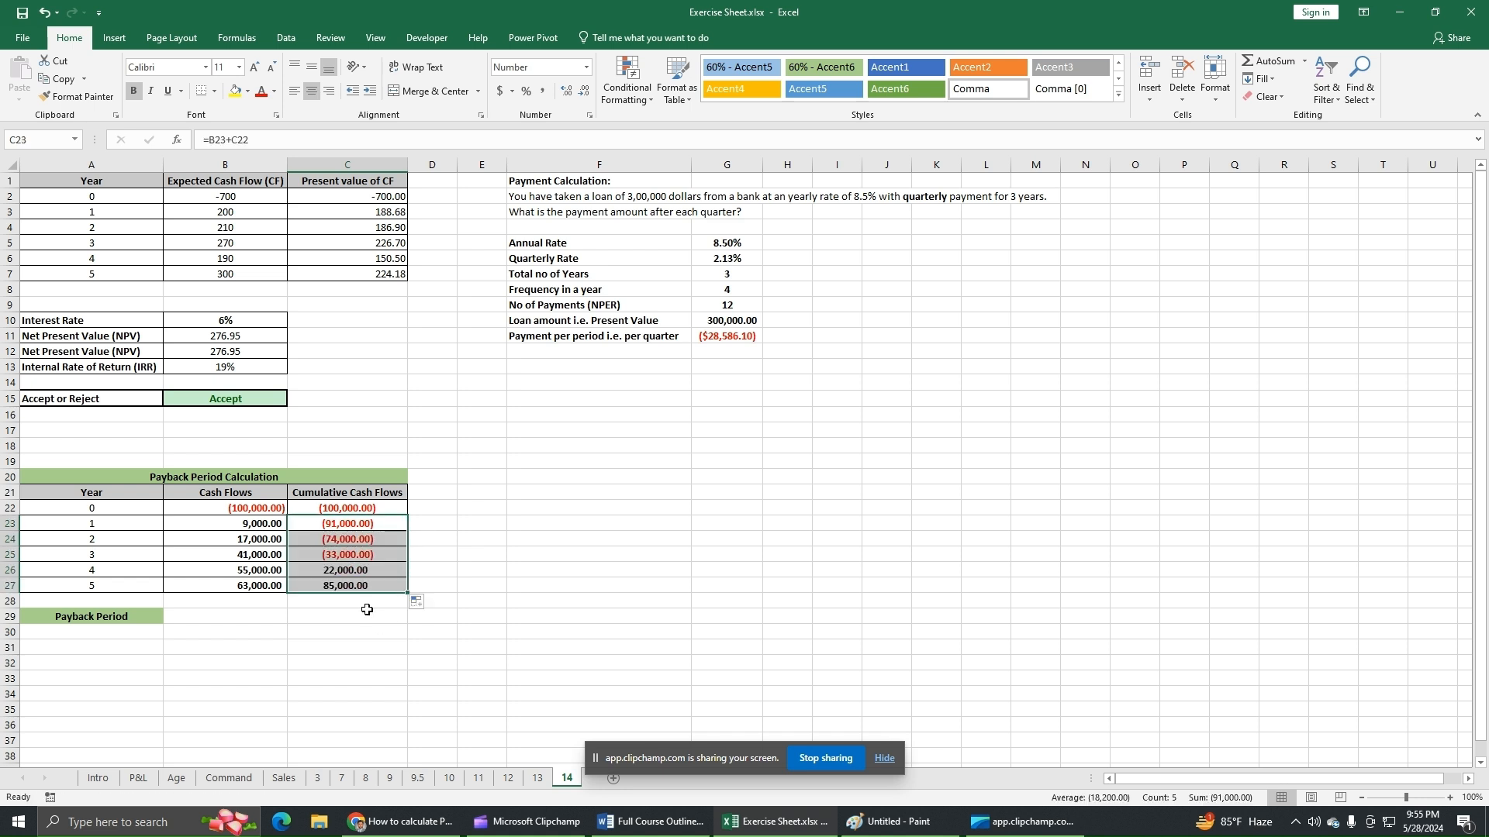
Begin the Payback Period formula in B29 with =3+(, using year 3 as the whole number of years
click(137, 556)
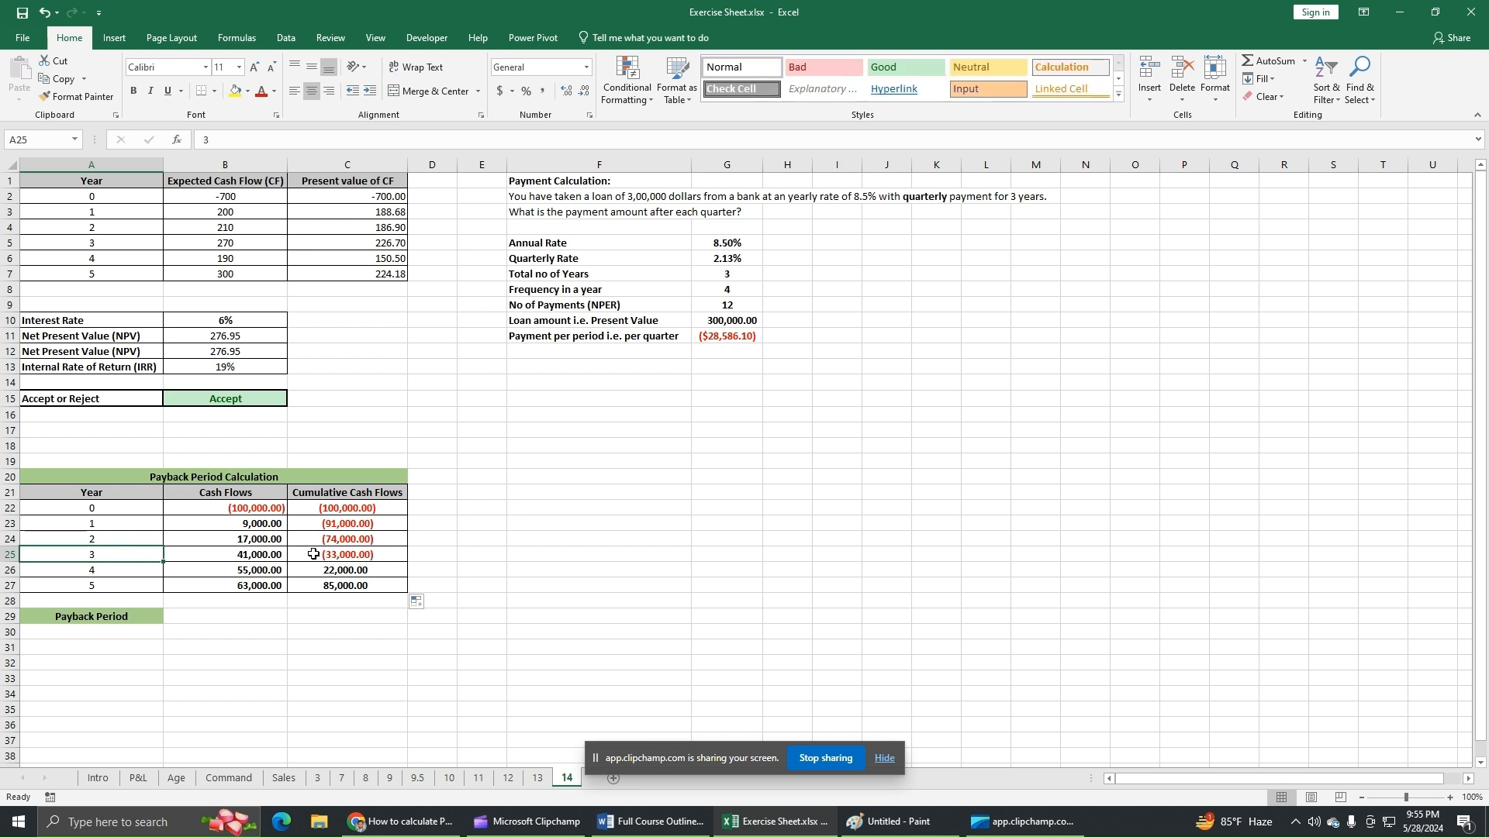
click(124, 574)
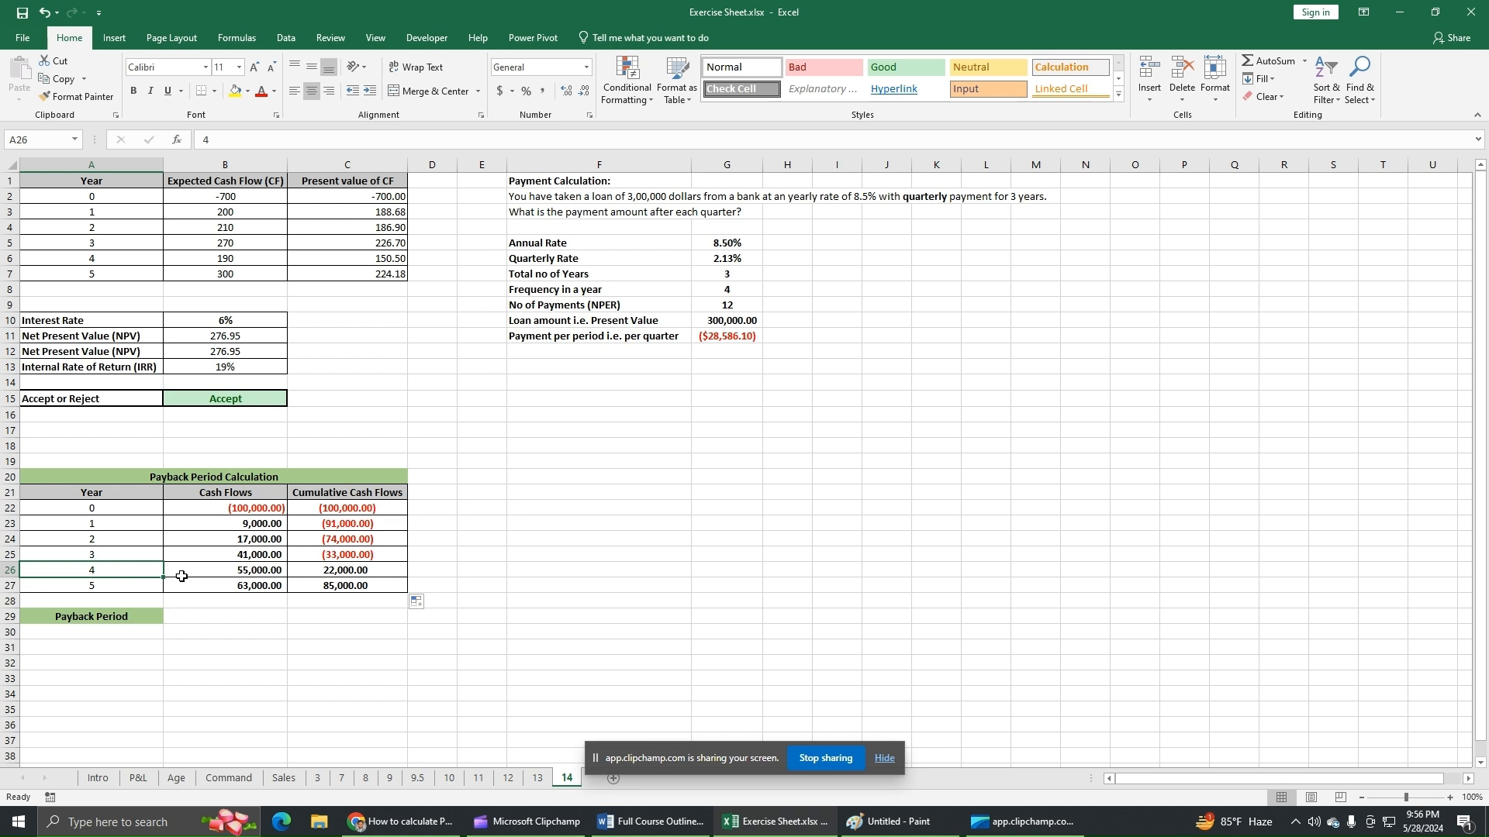
click(210, 618)
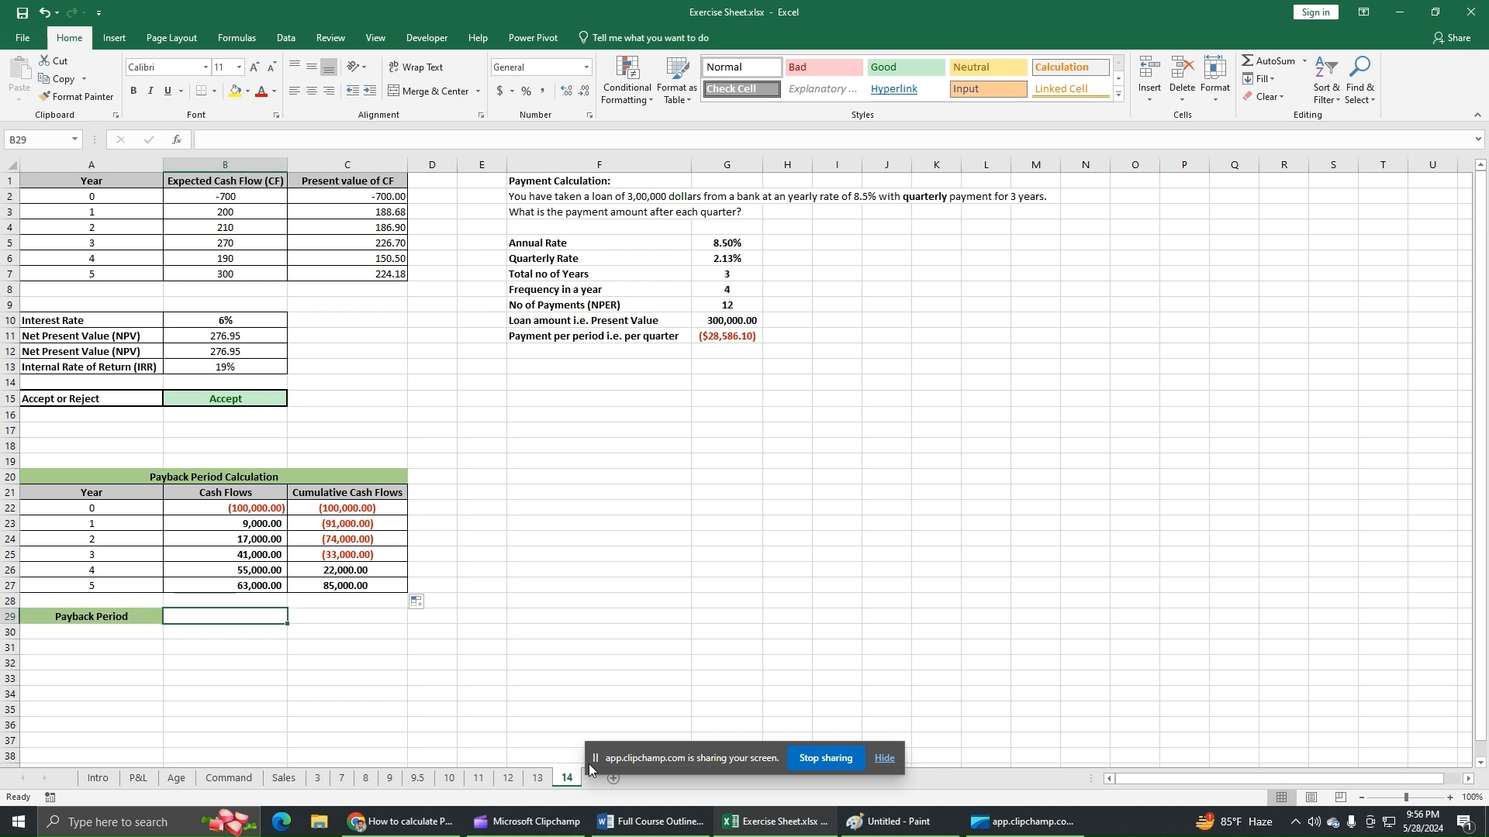
text(=)
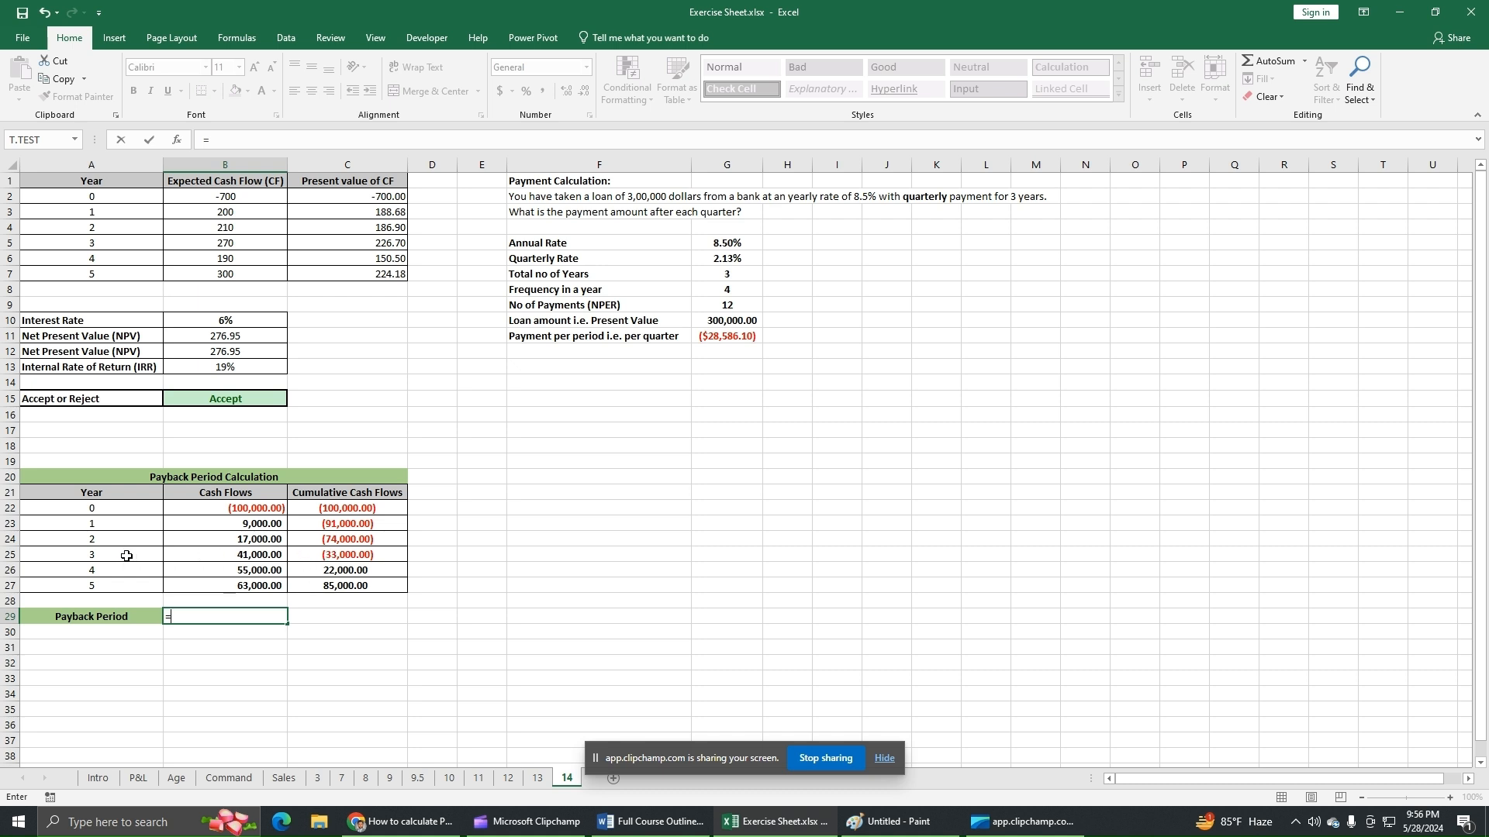
text(3+)
text(()
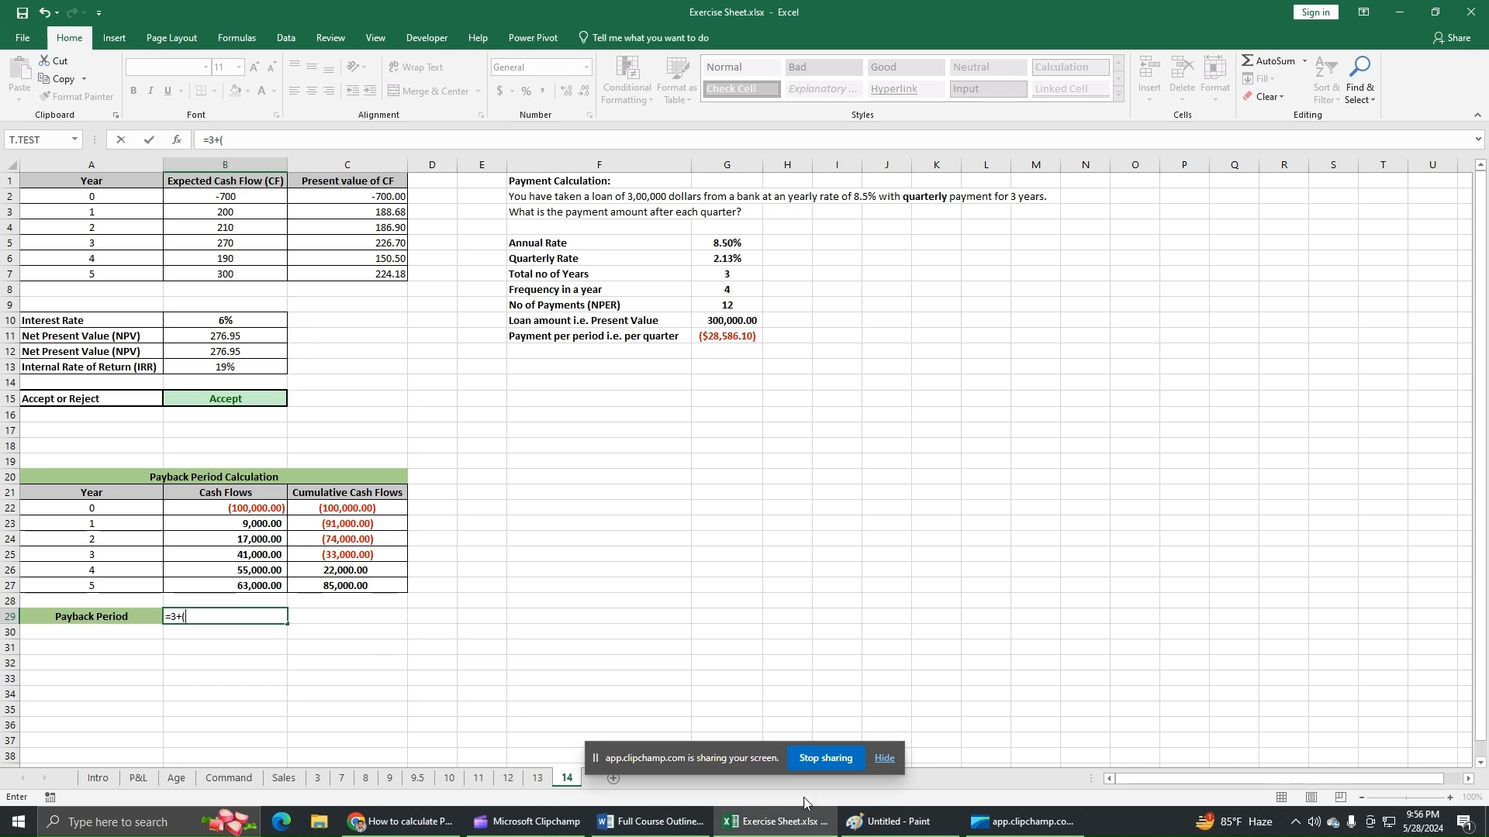
Switch to the Paint sketch, mark a minus sign in front of the 33000 numerator, erase it and return to the workbook
click(876, 832)
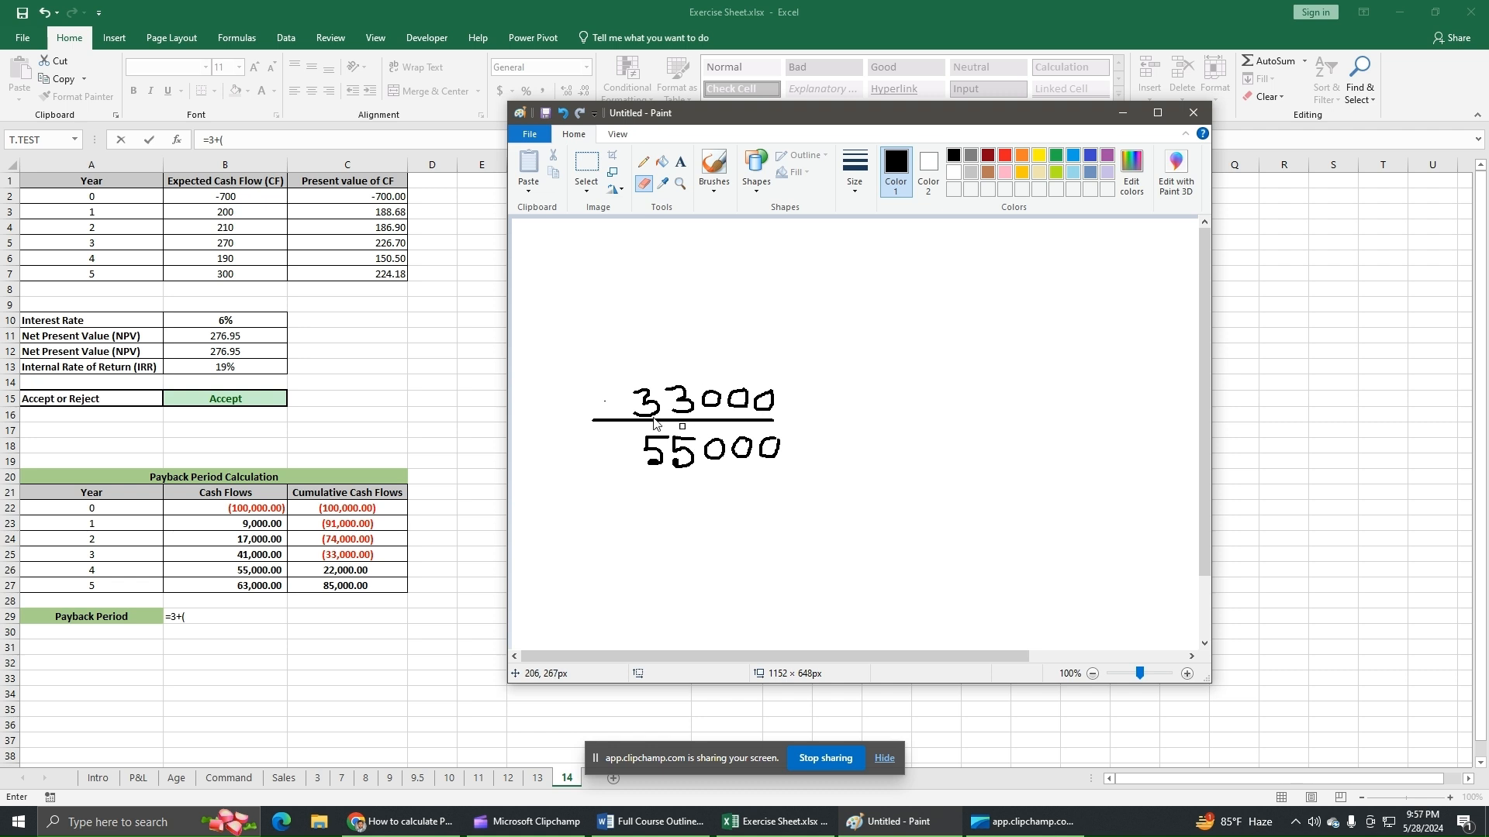
click(646, 163)
drag(598, 404, 624, 401)
click(643, 184)
mouse_move(595, 413)
mouse_down()
mouse_move(624, 405)
mouse_move(609, 404)
mouse_up()
click(1122, 113)
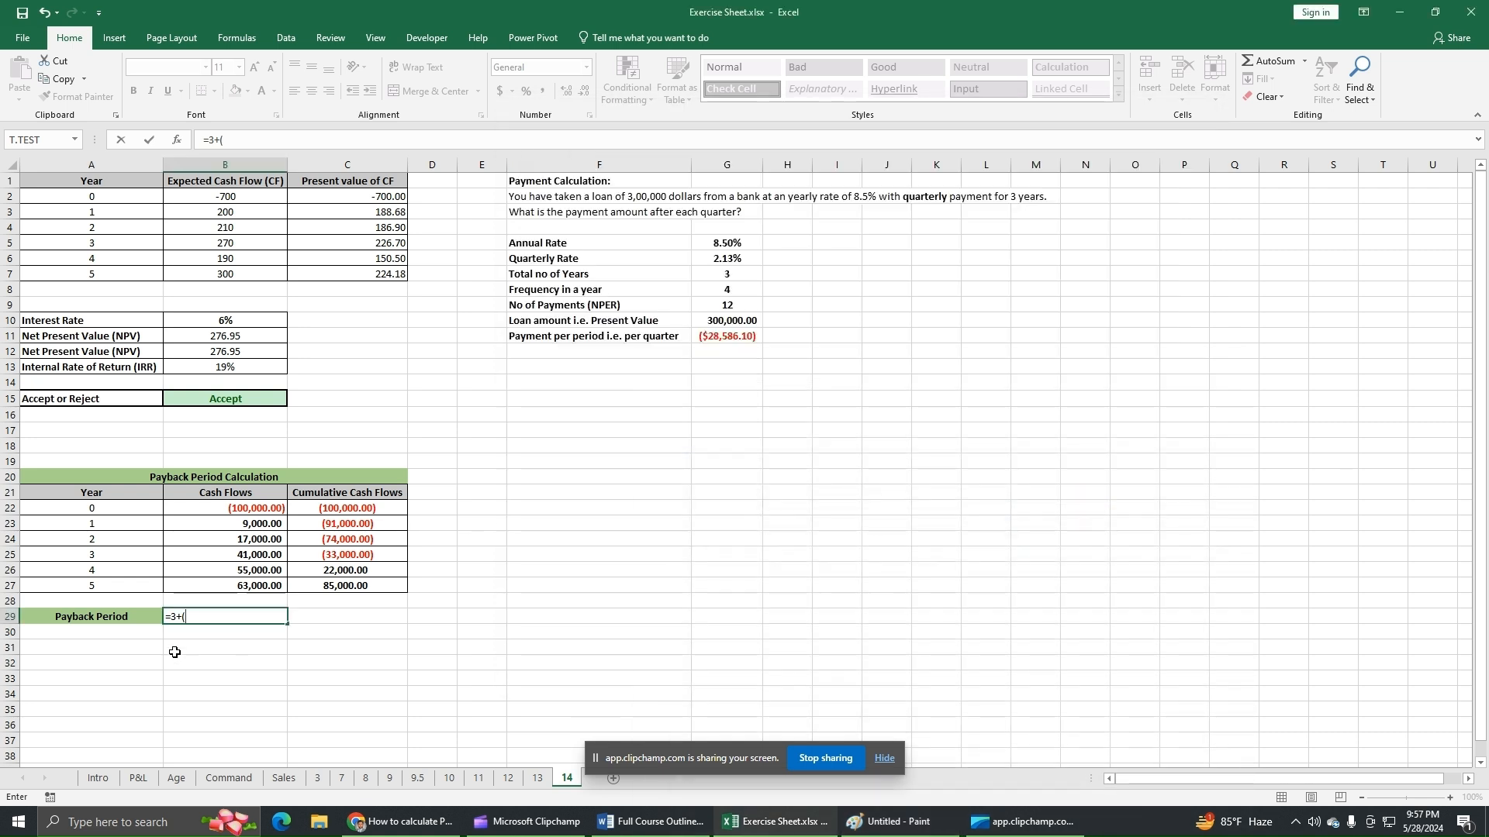
Complete the Payback Period formula in B29 as =3+(-C25/B26), negating the year 3 cumulative cash flow
click(349, 560)
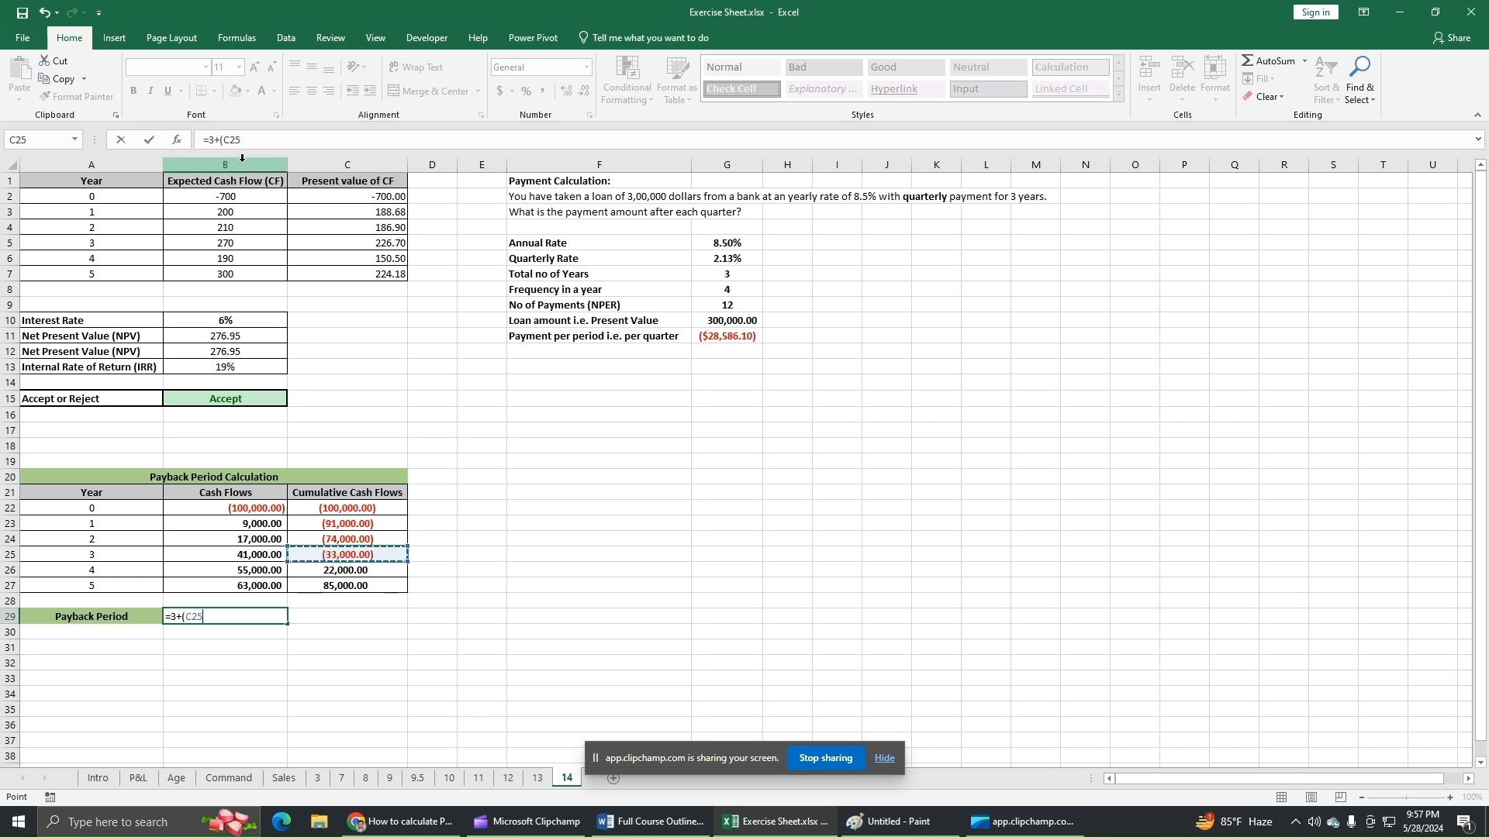
click(222, 139)
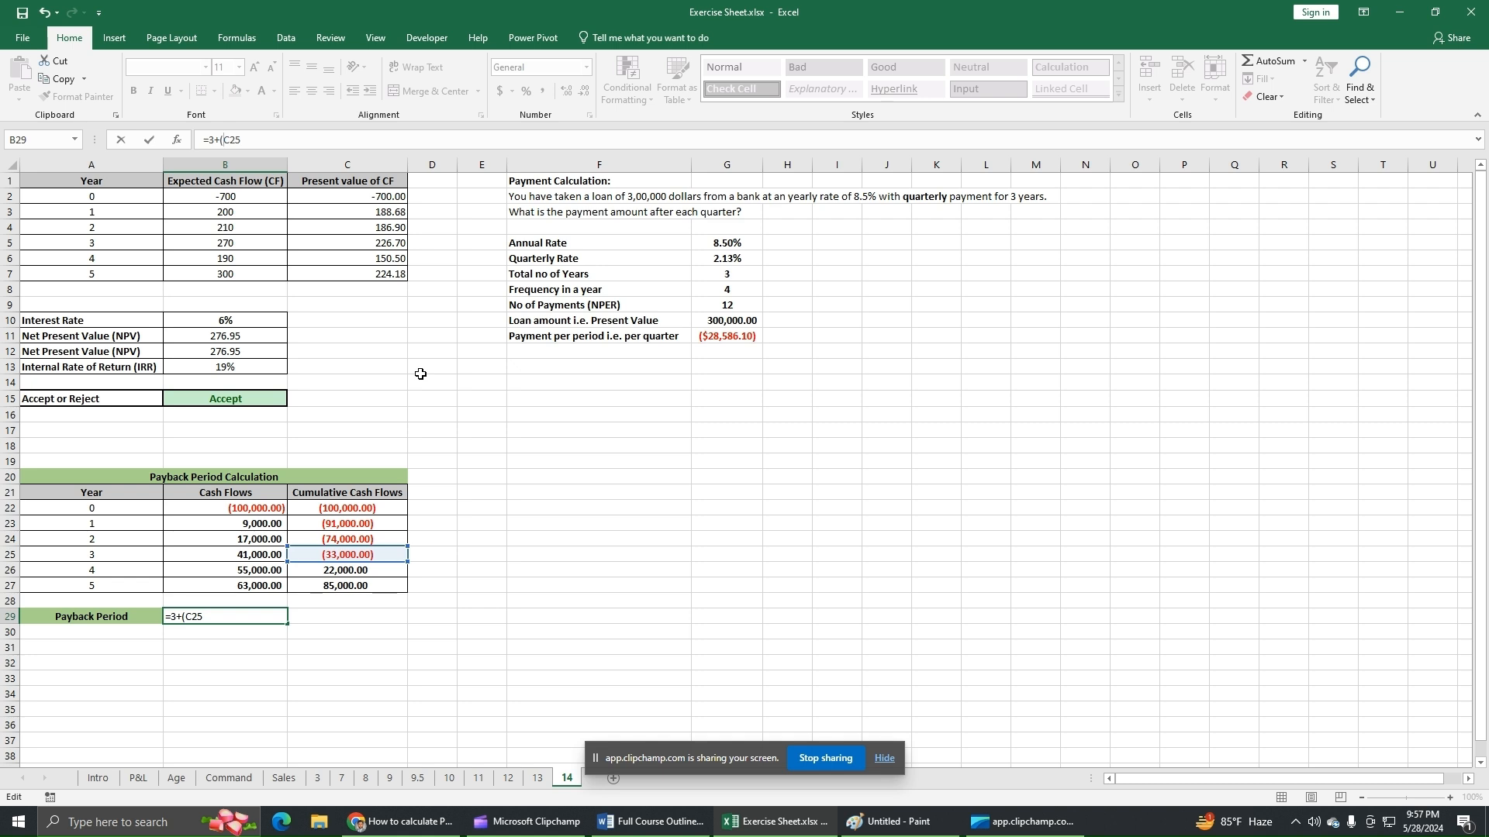
text(-C25/)
click(272, 566)
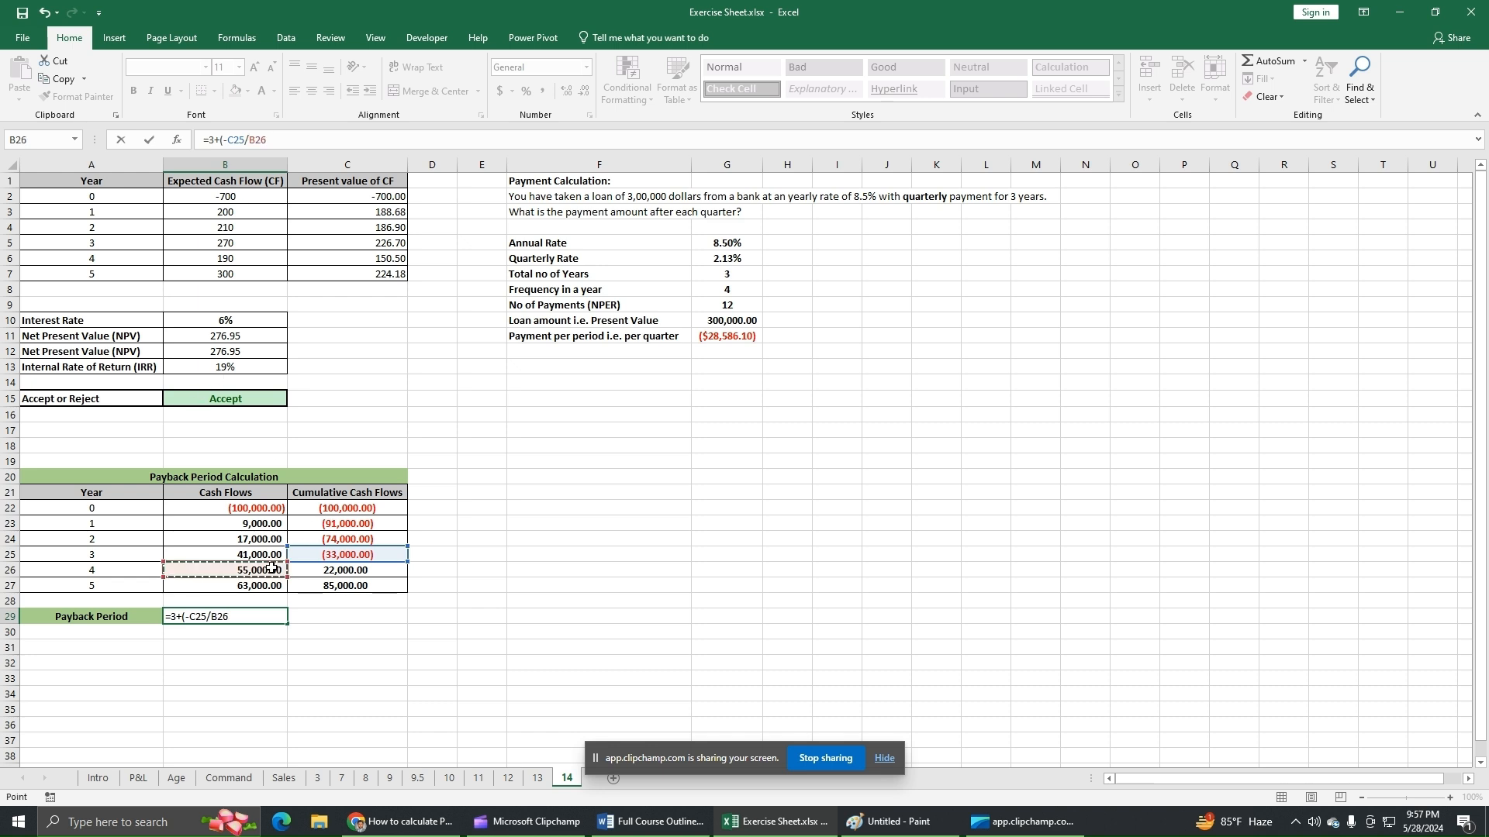
key(Return)
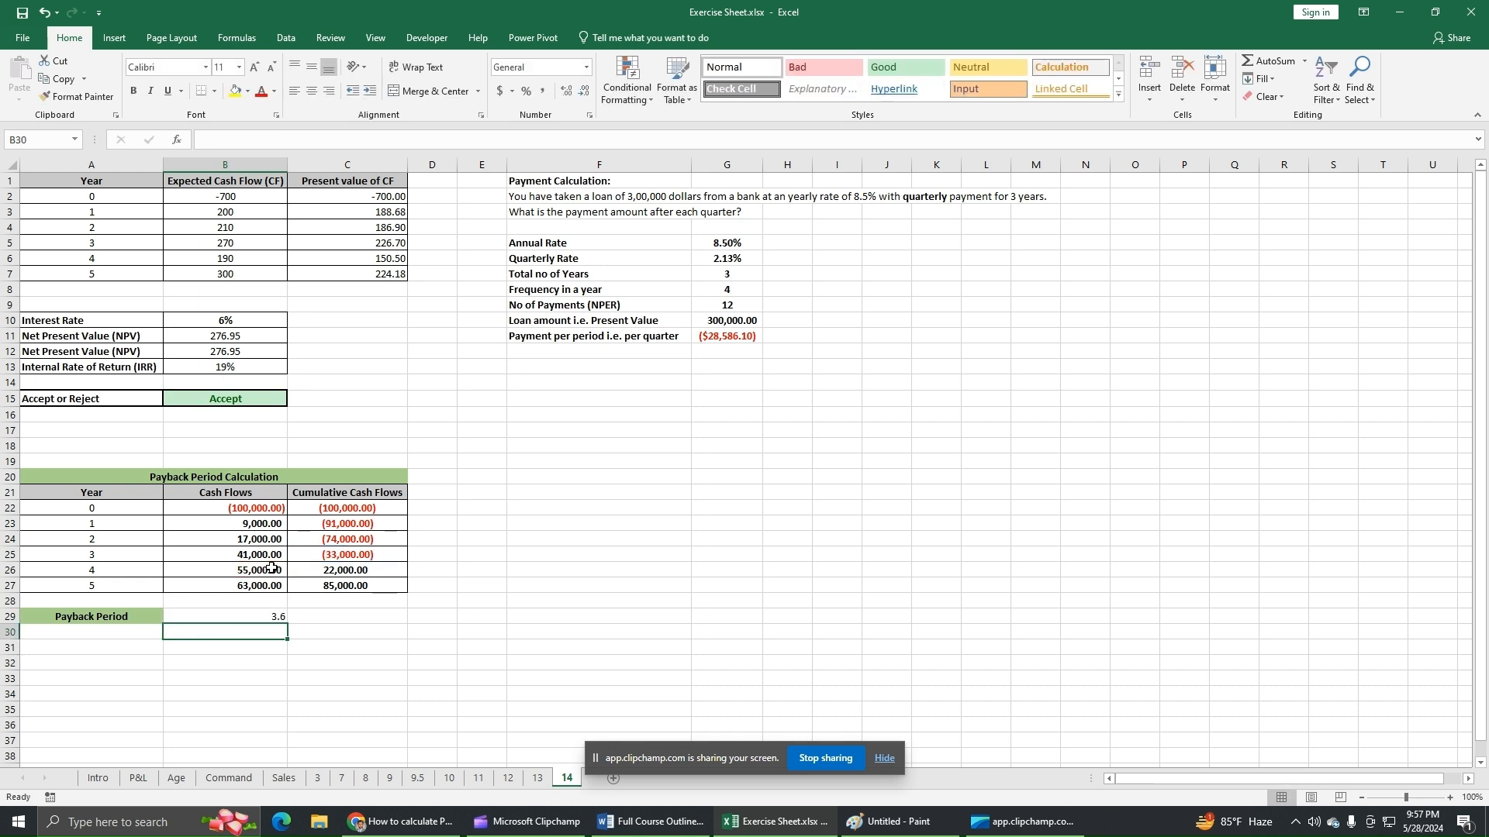
click(280, 620)
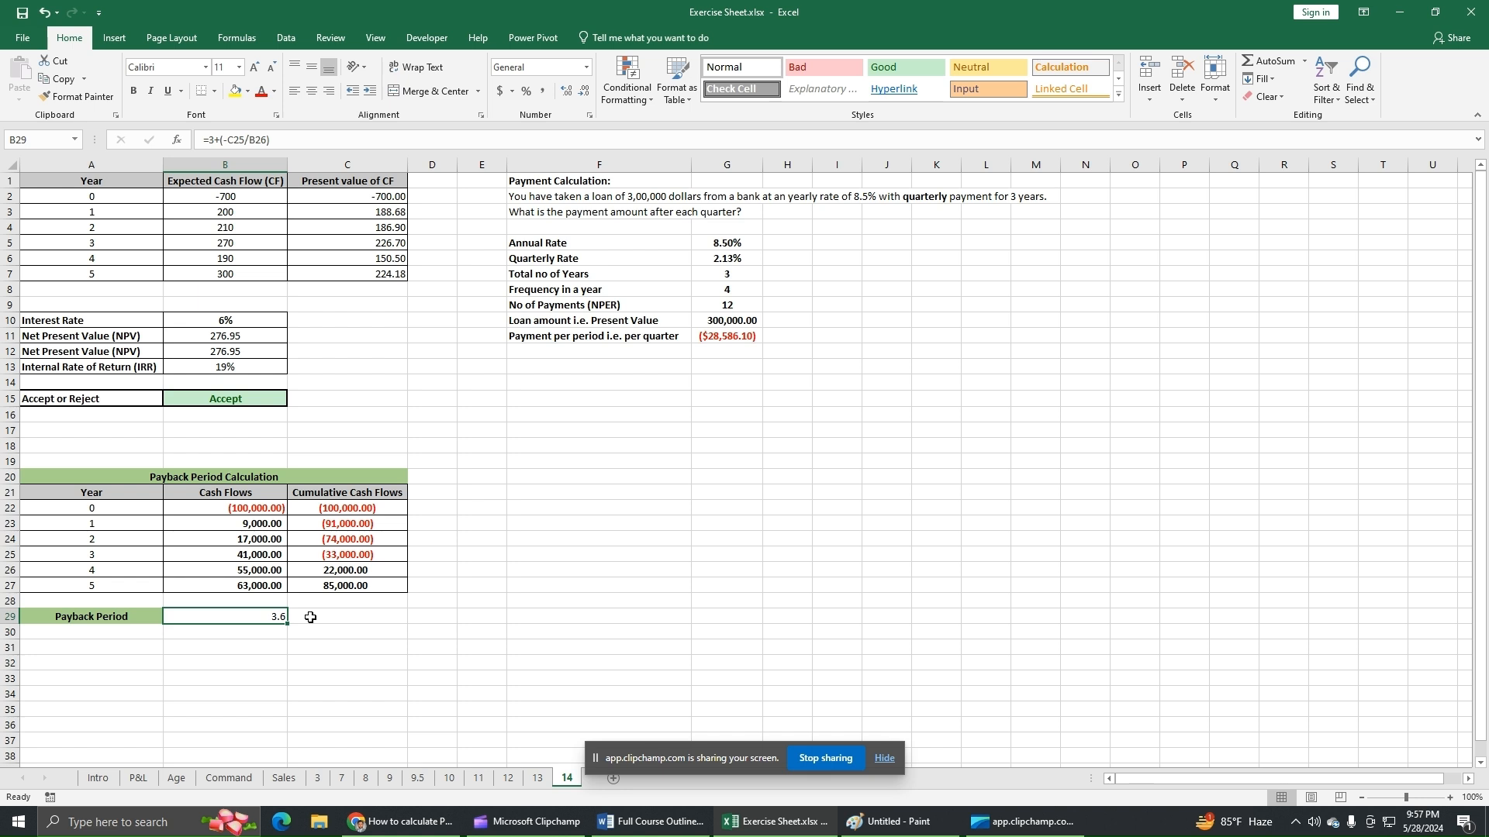
Enter the payback breakdown below the result, with "3 years" in B31 and "0.6 years" in B32
click(235, 650)
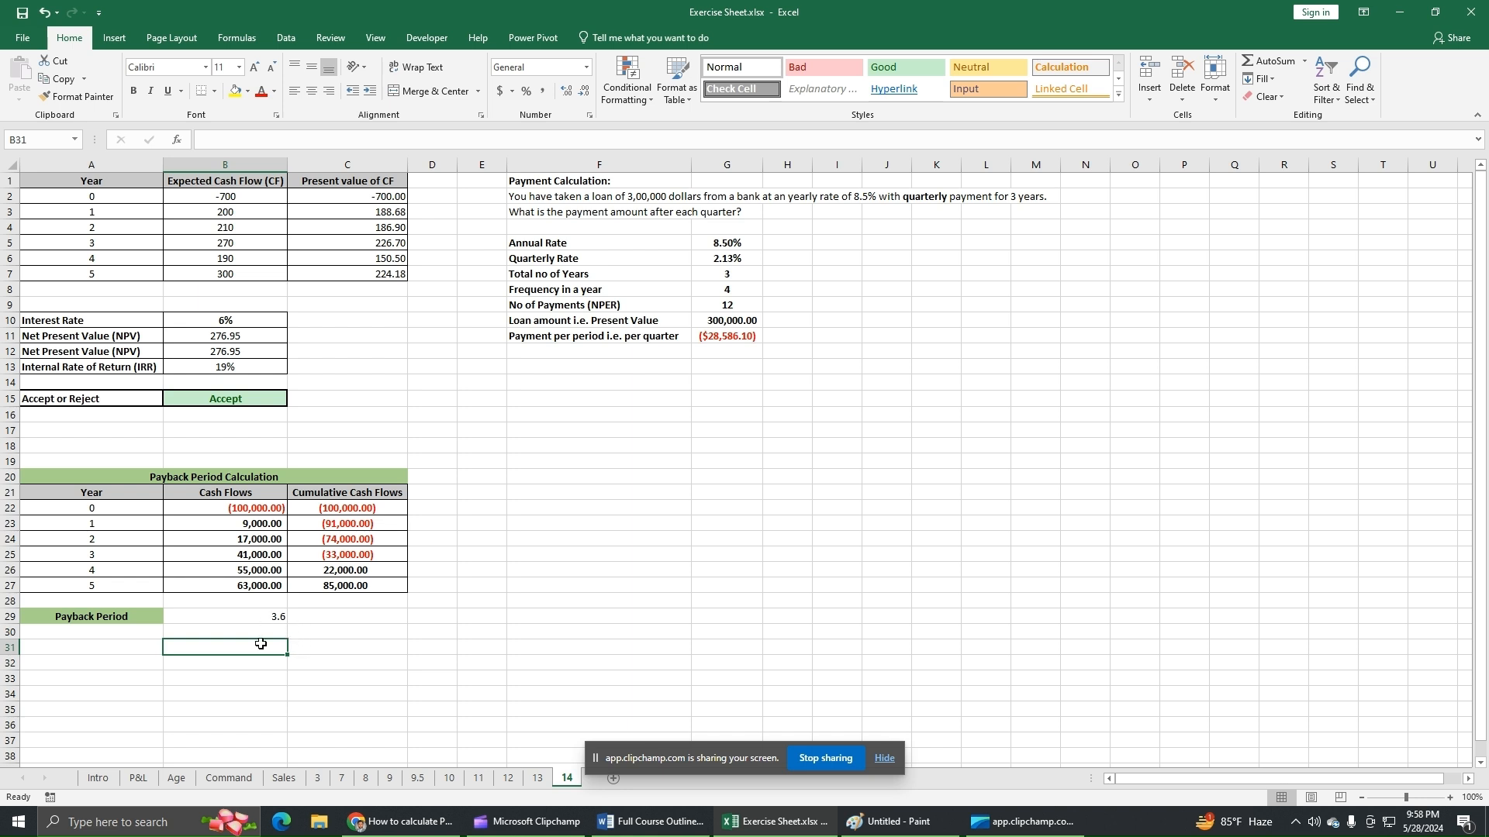
text(3 years)
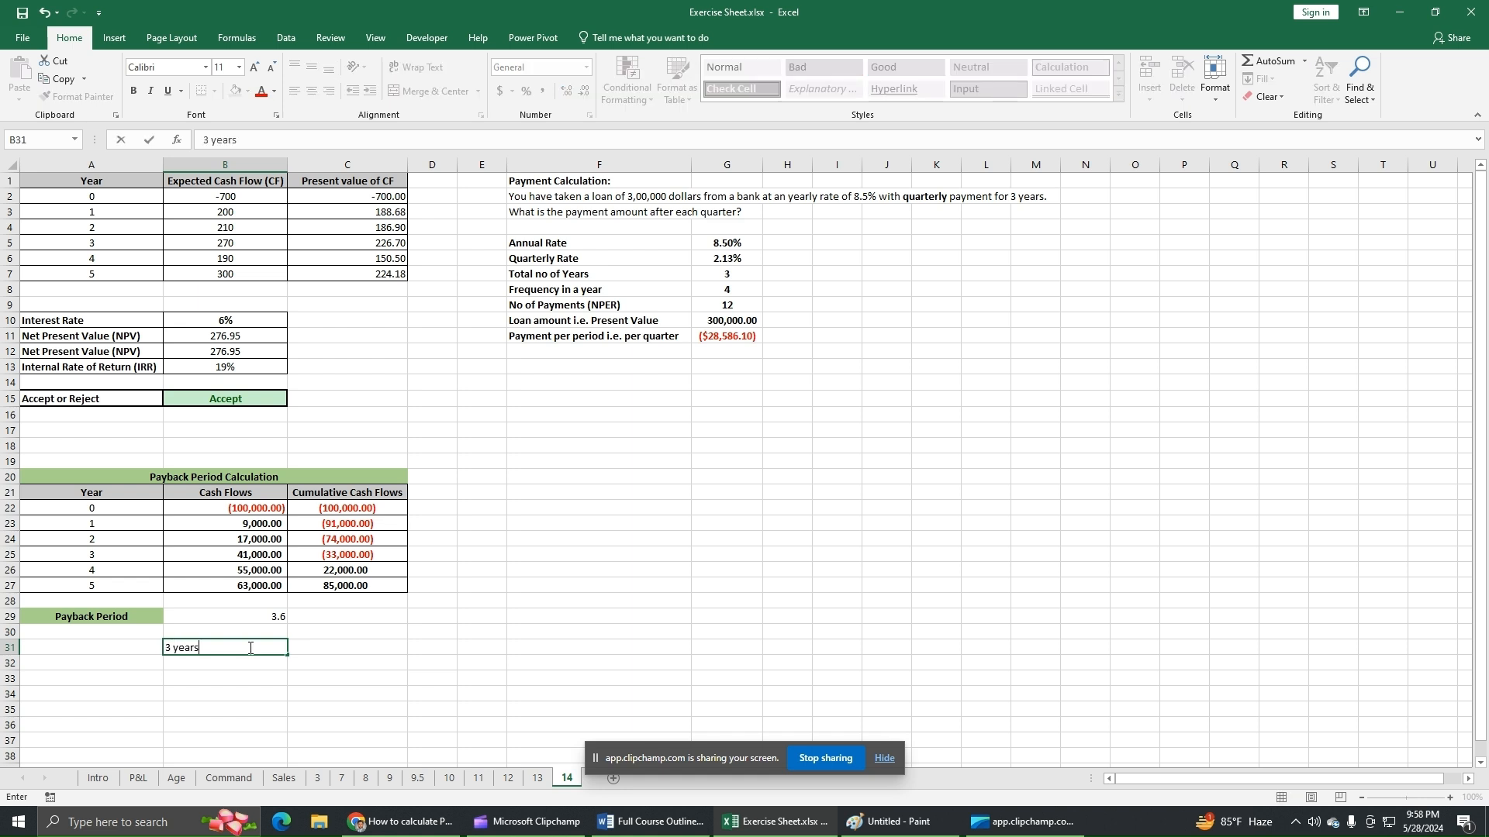
key(Return)
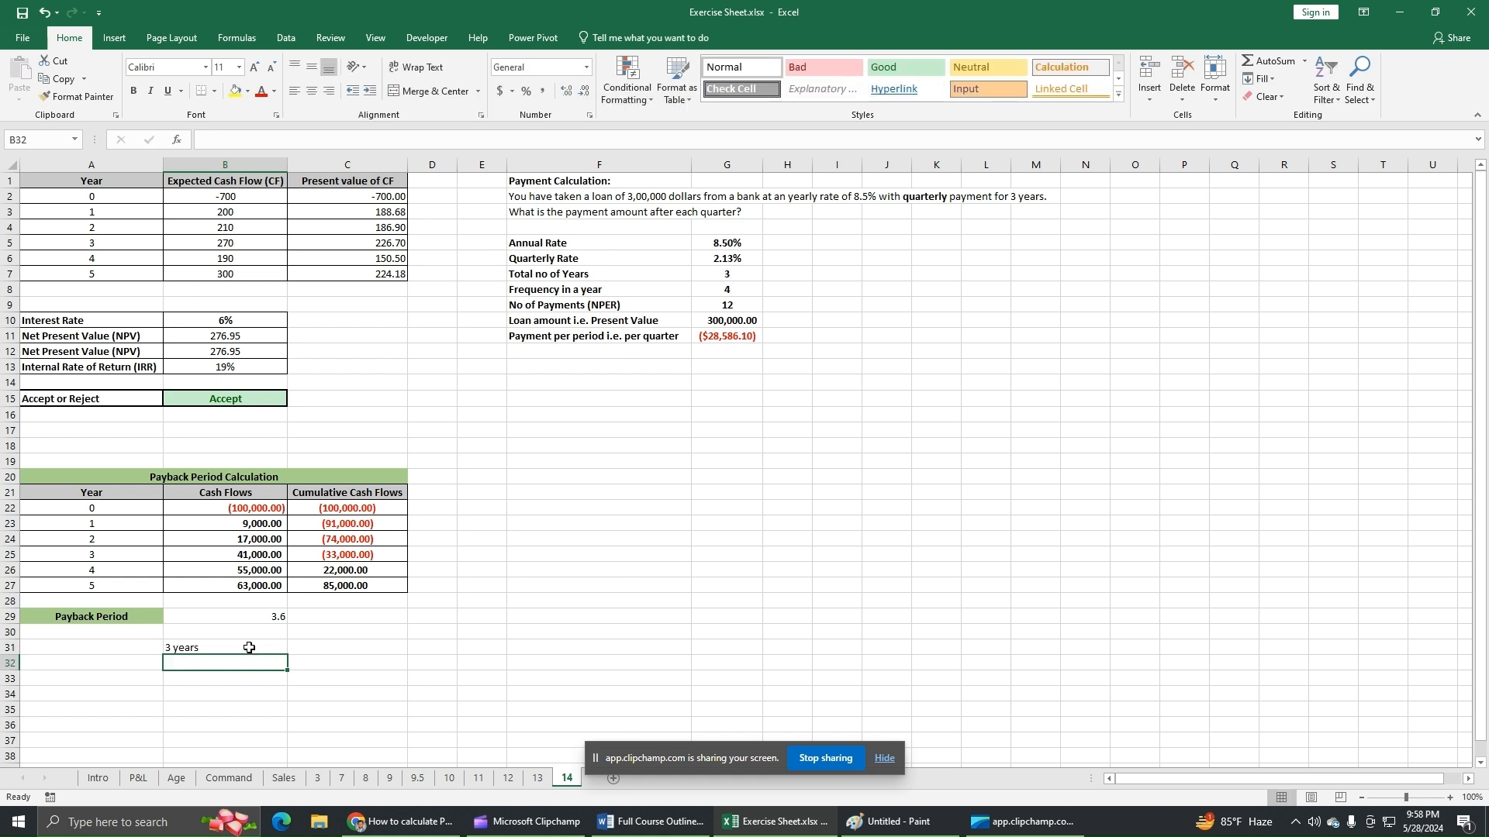
text(0.6)
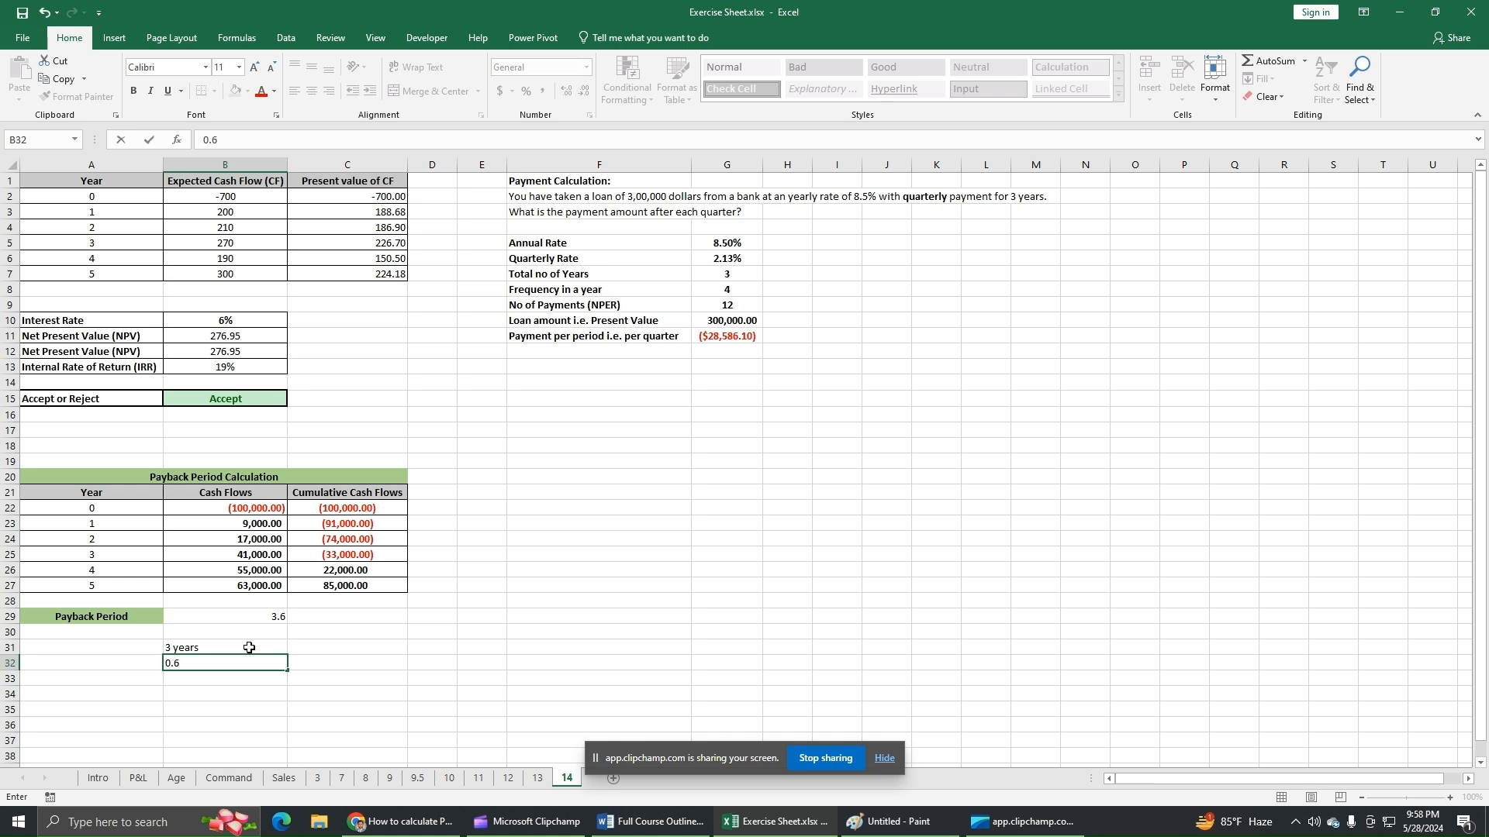
text( years)
key(Return)
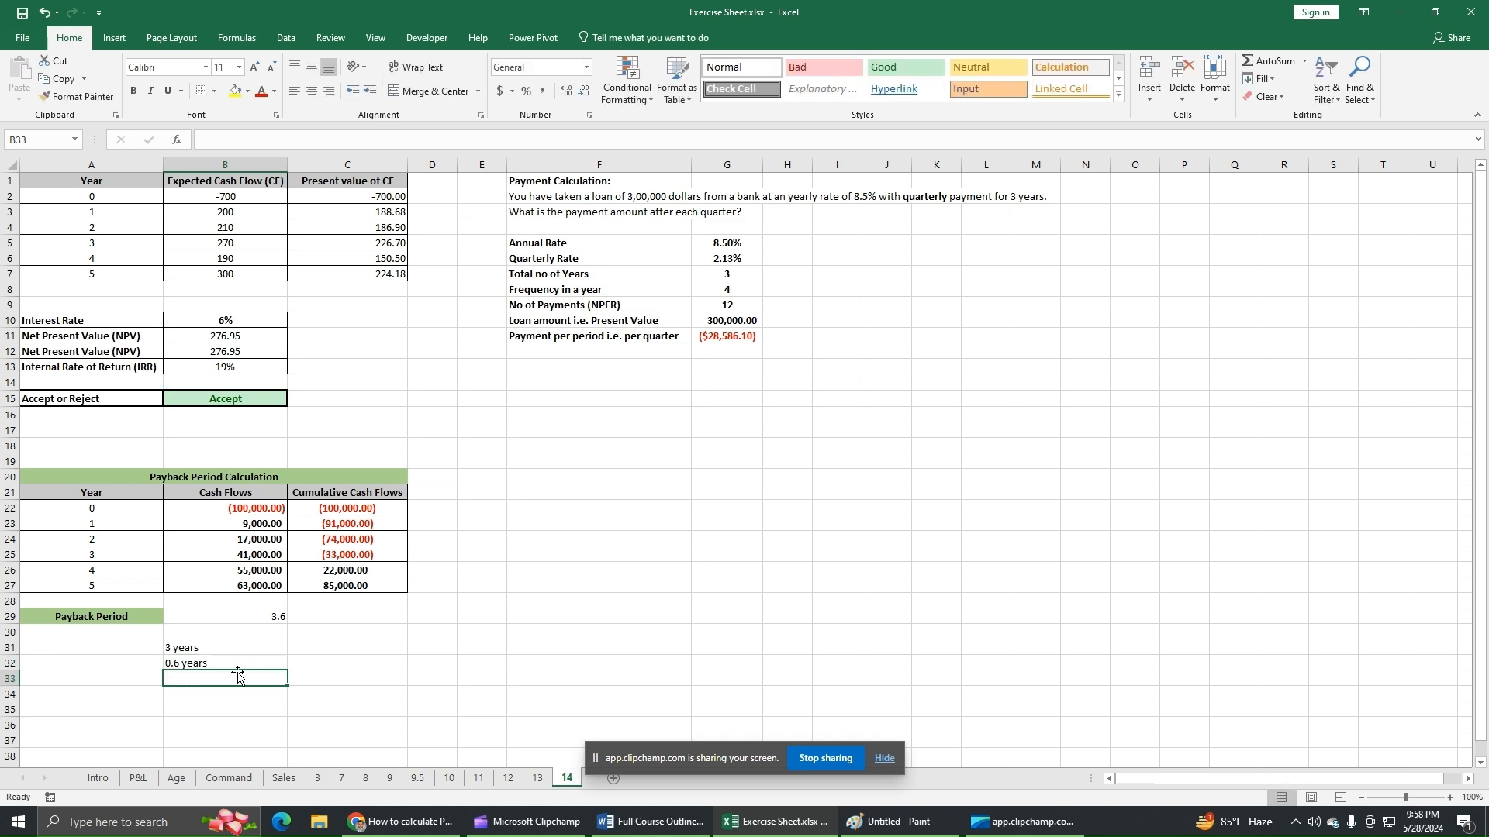
Convert the 0.6 fractional year into months by entering the formula =12*0.6 in B33
click(221, 662)
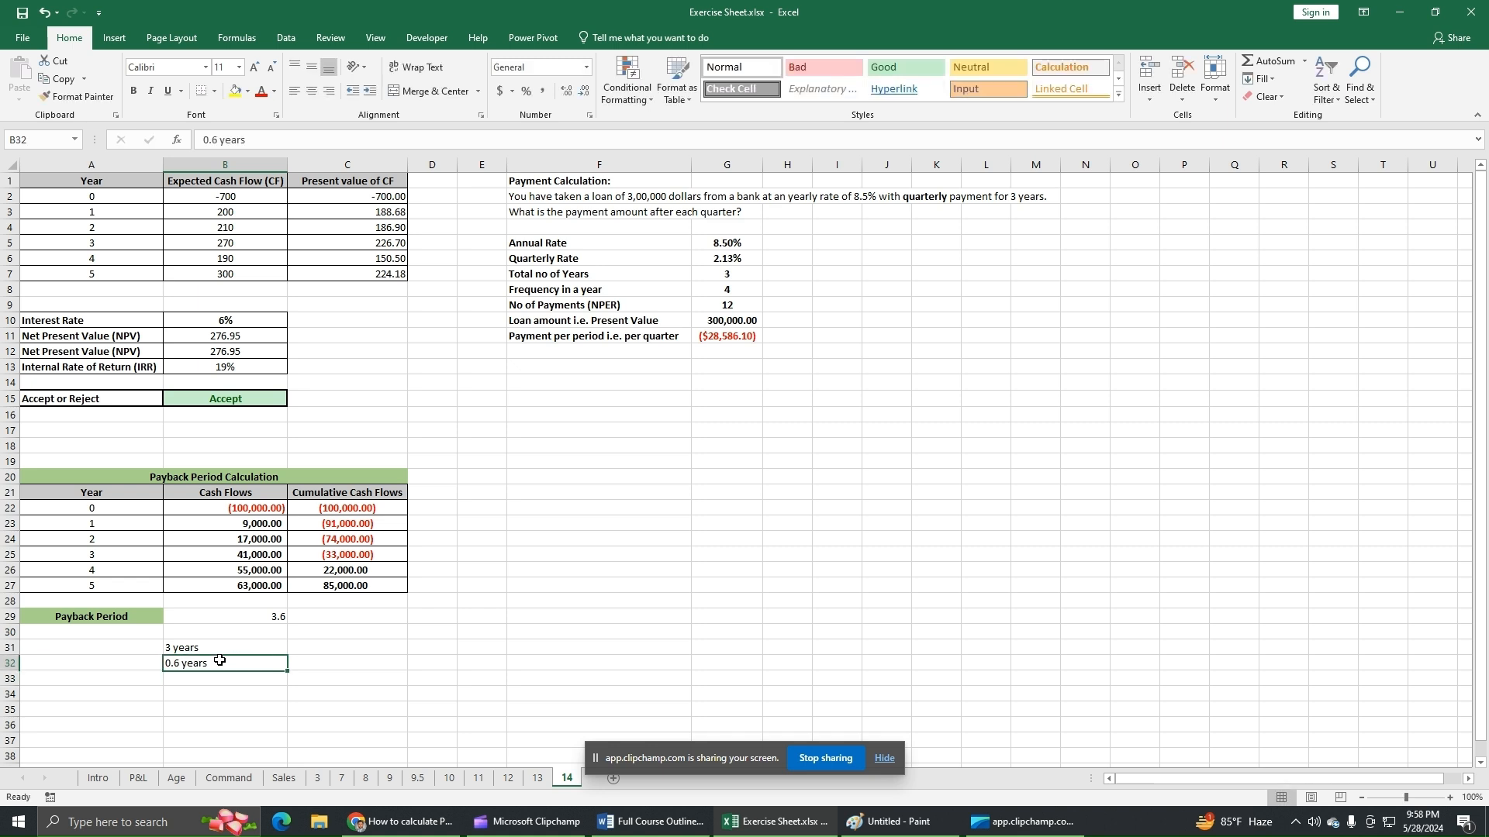
click(261, 682)
text(=)
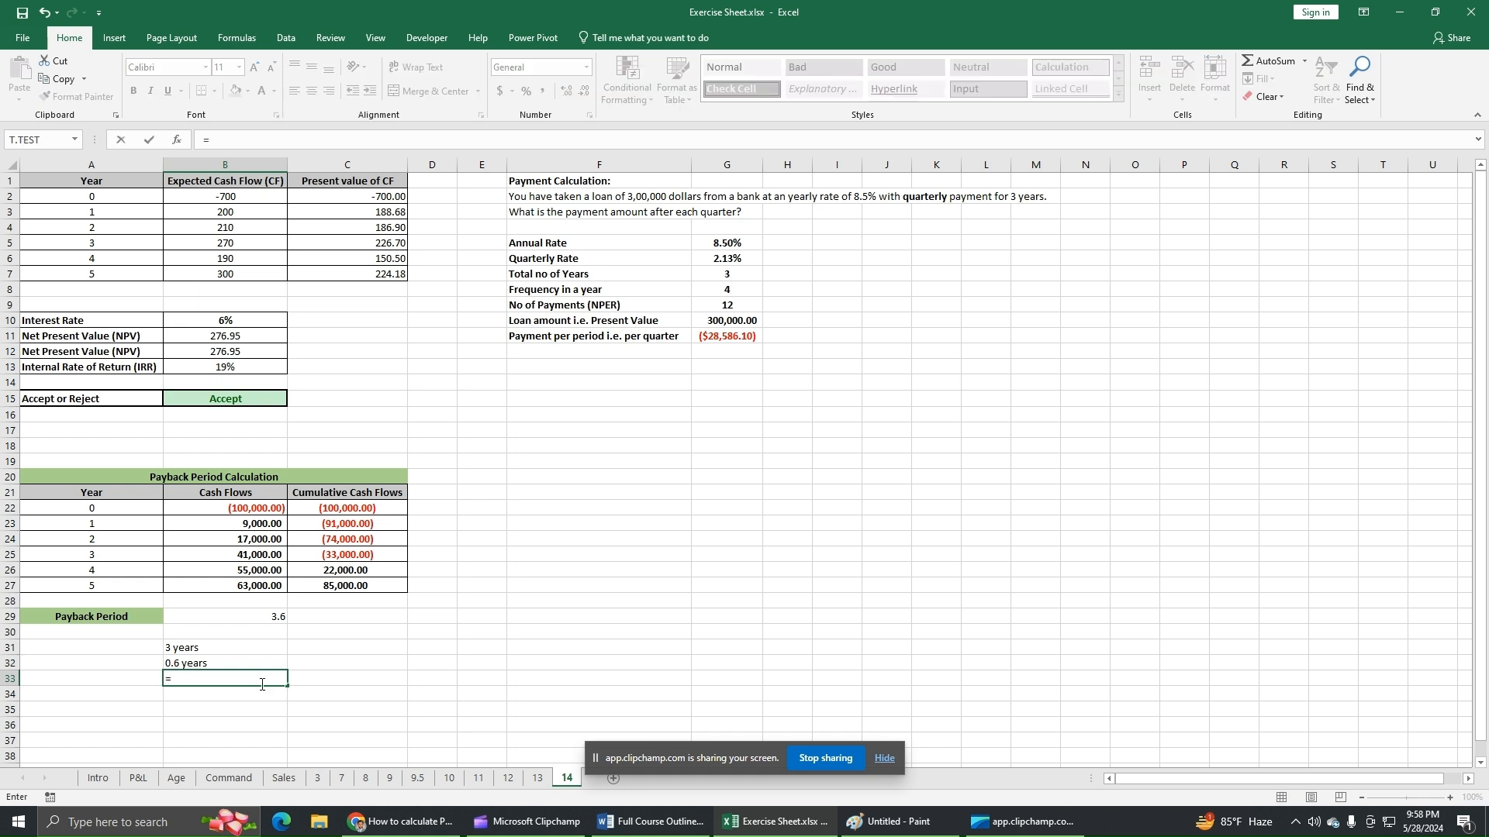
text(12*0.6)
key(ctrl+Return)
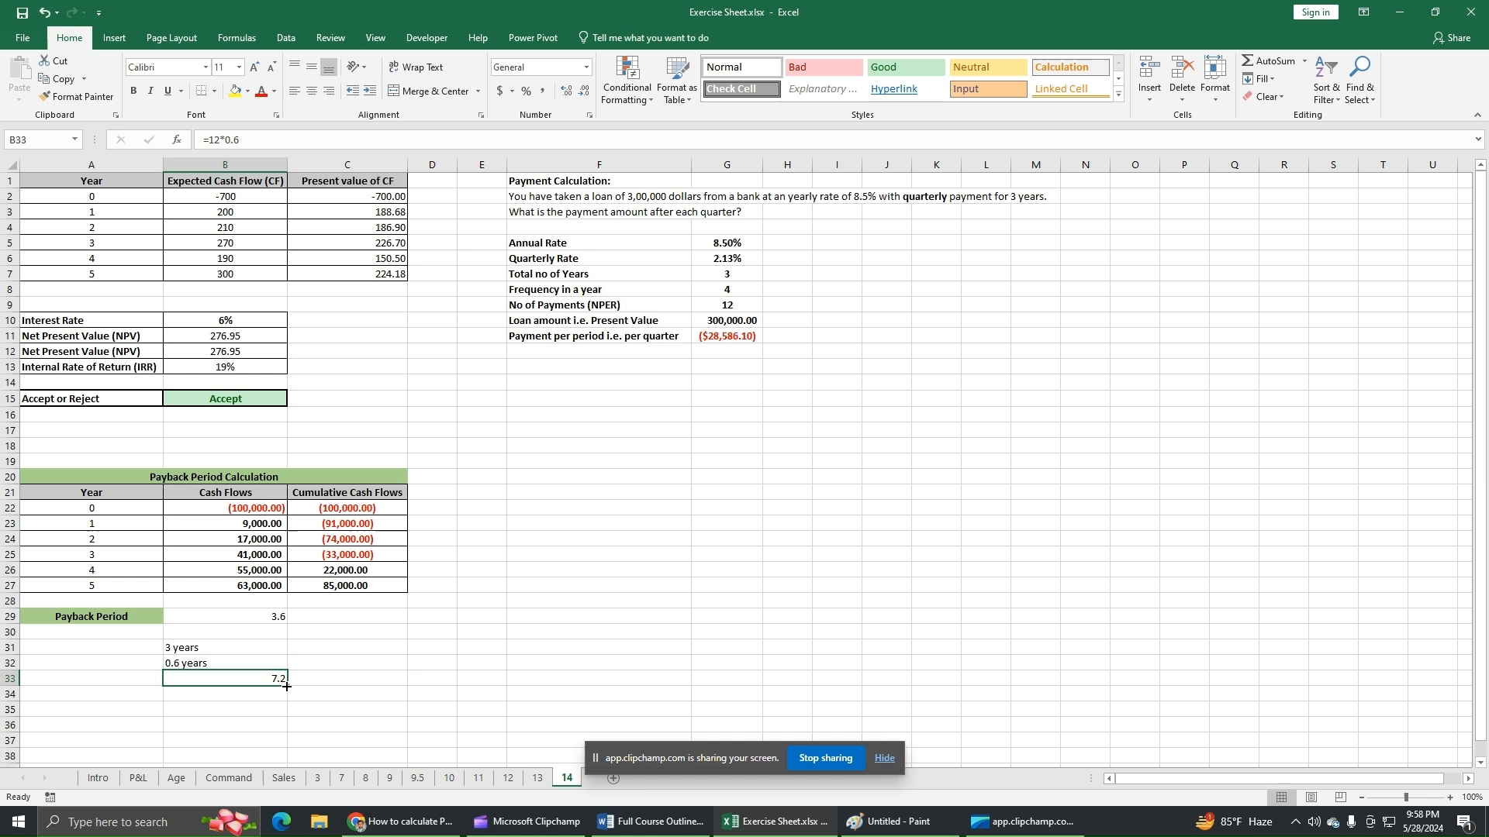
Split the month figure below the formula, entering "7 months" in B34 and "0.2 months" in B35
click(259, 696)
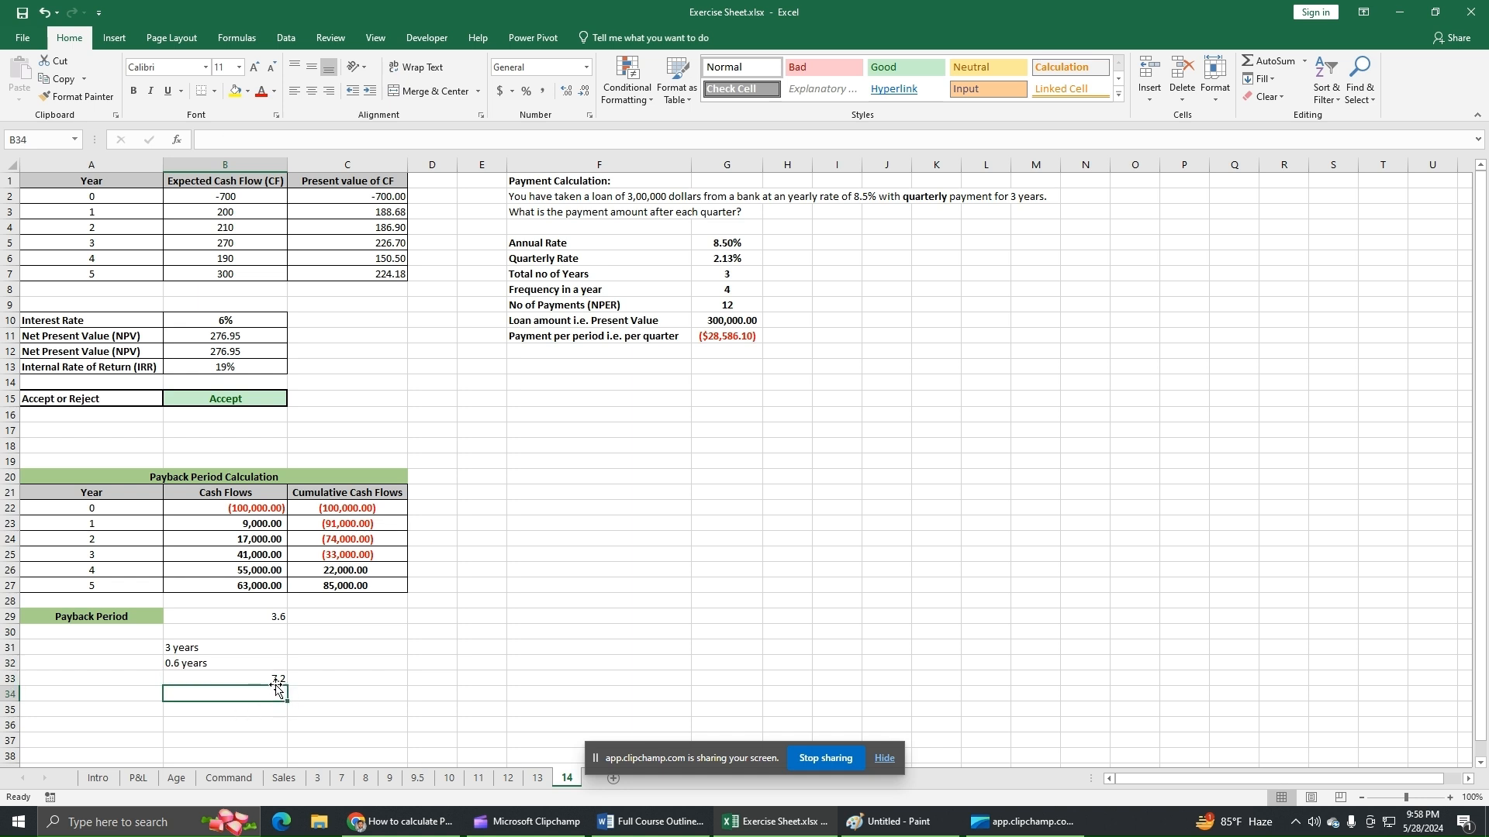
text(7)
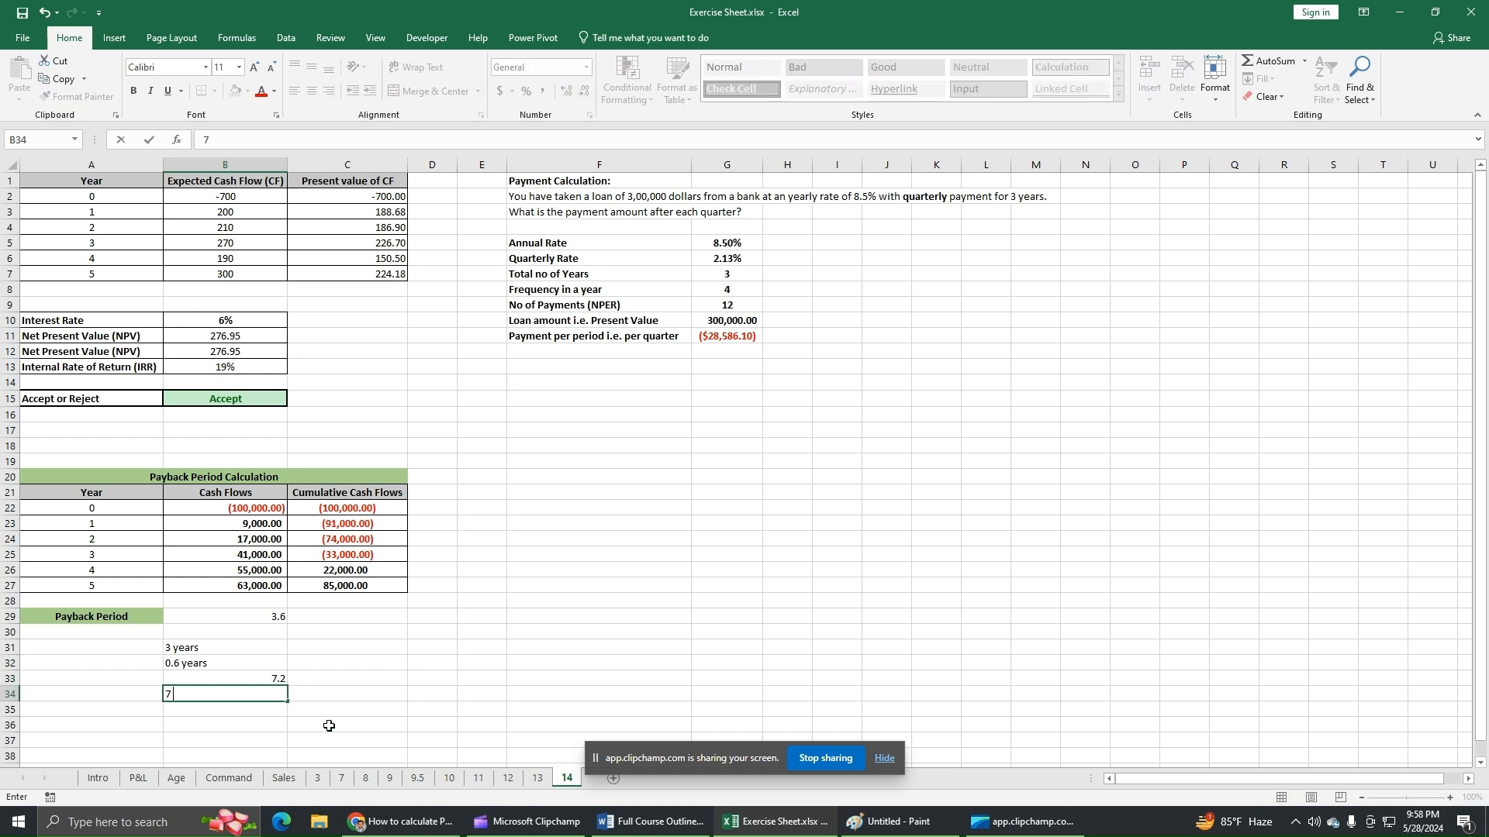
text( months)
key(Return)
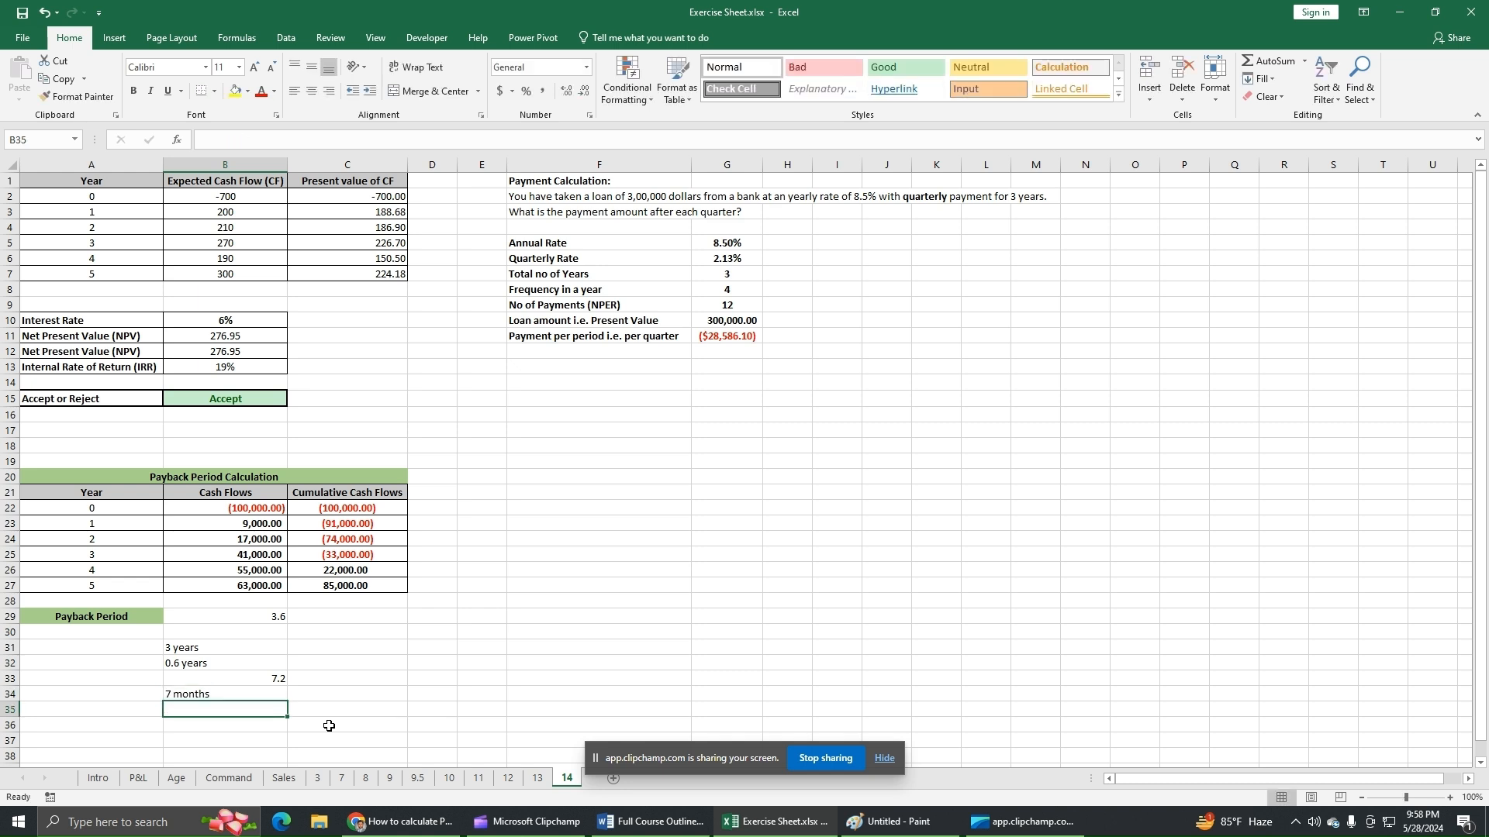
text(0.2 mo)
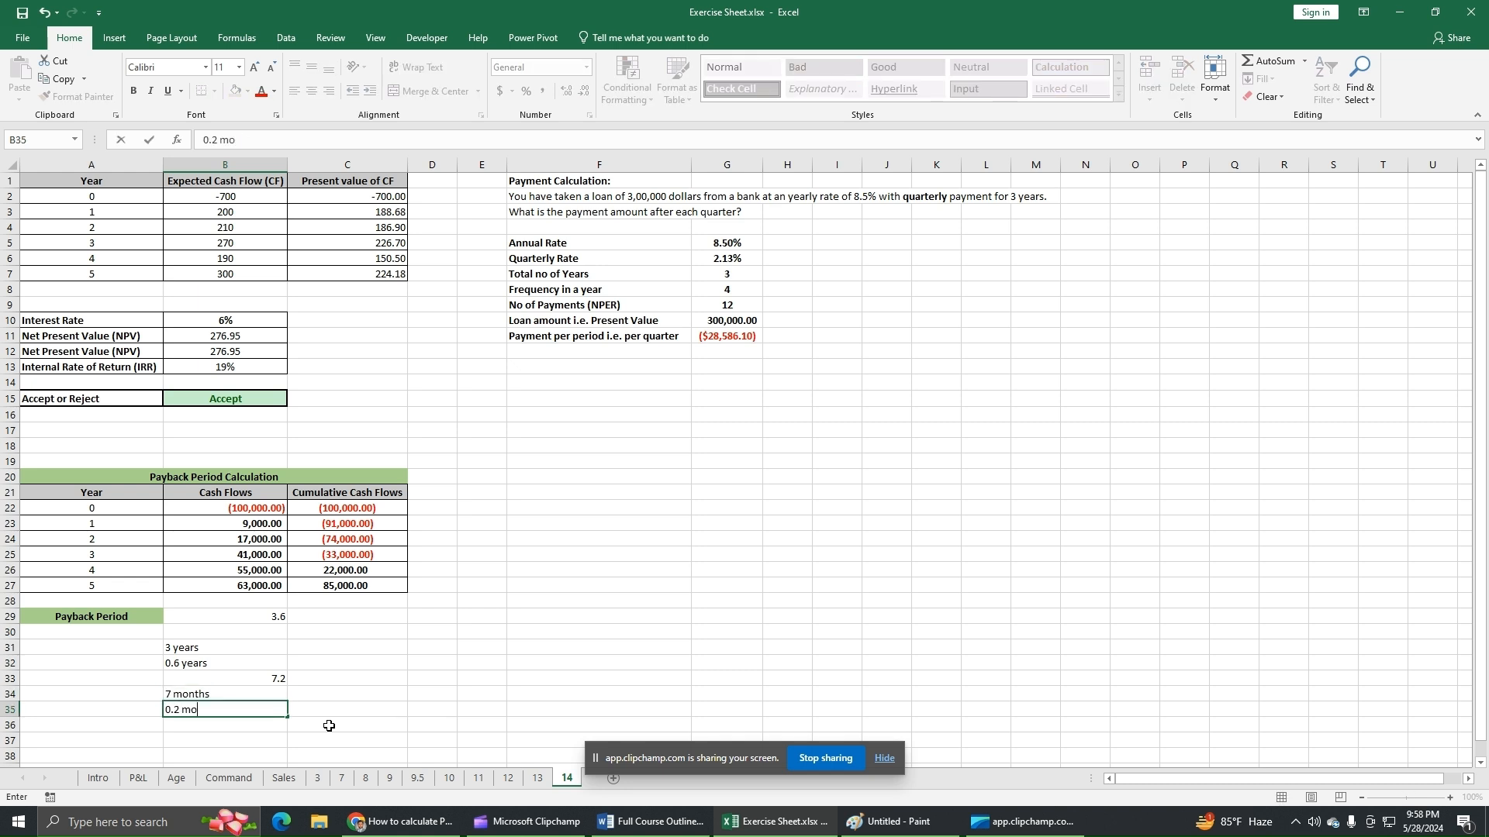
text(nths)
key(Return)
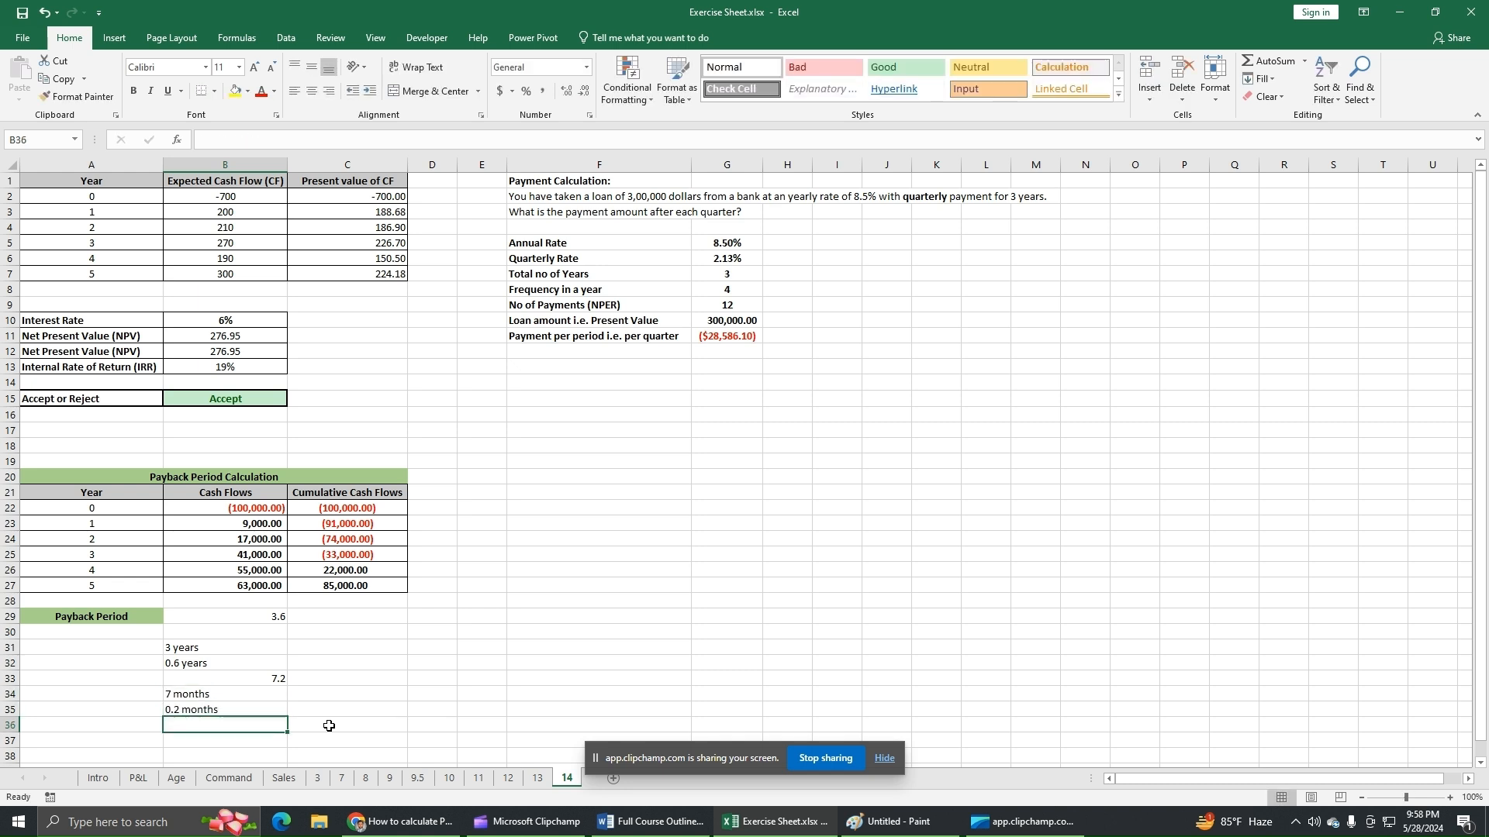
Convert the 0.2 fractional month into days with =30*0.2 in B36, and review the years, months and days cells
text(=30*0.2)
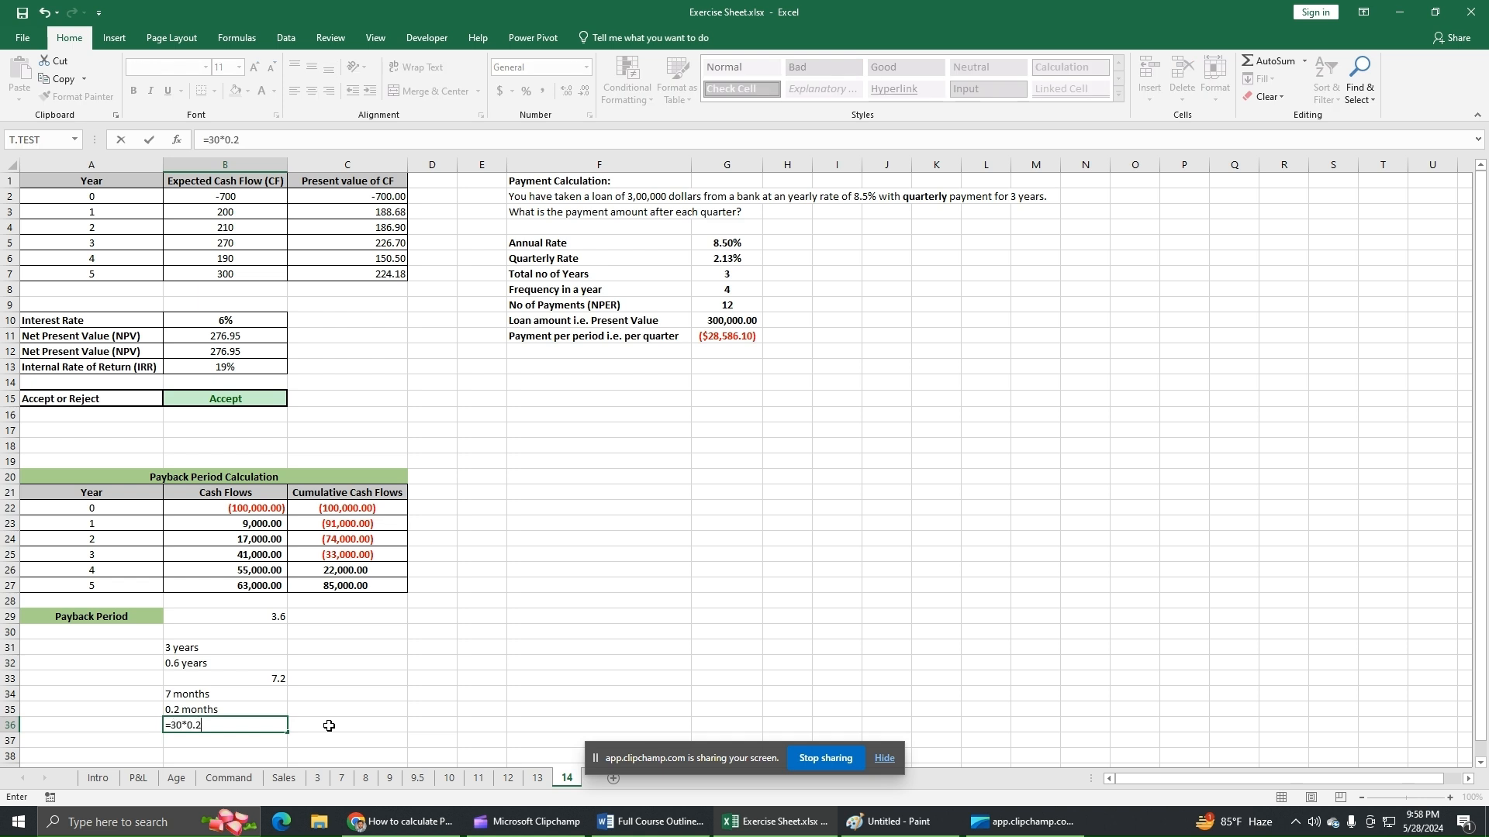
key(Return)
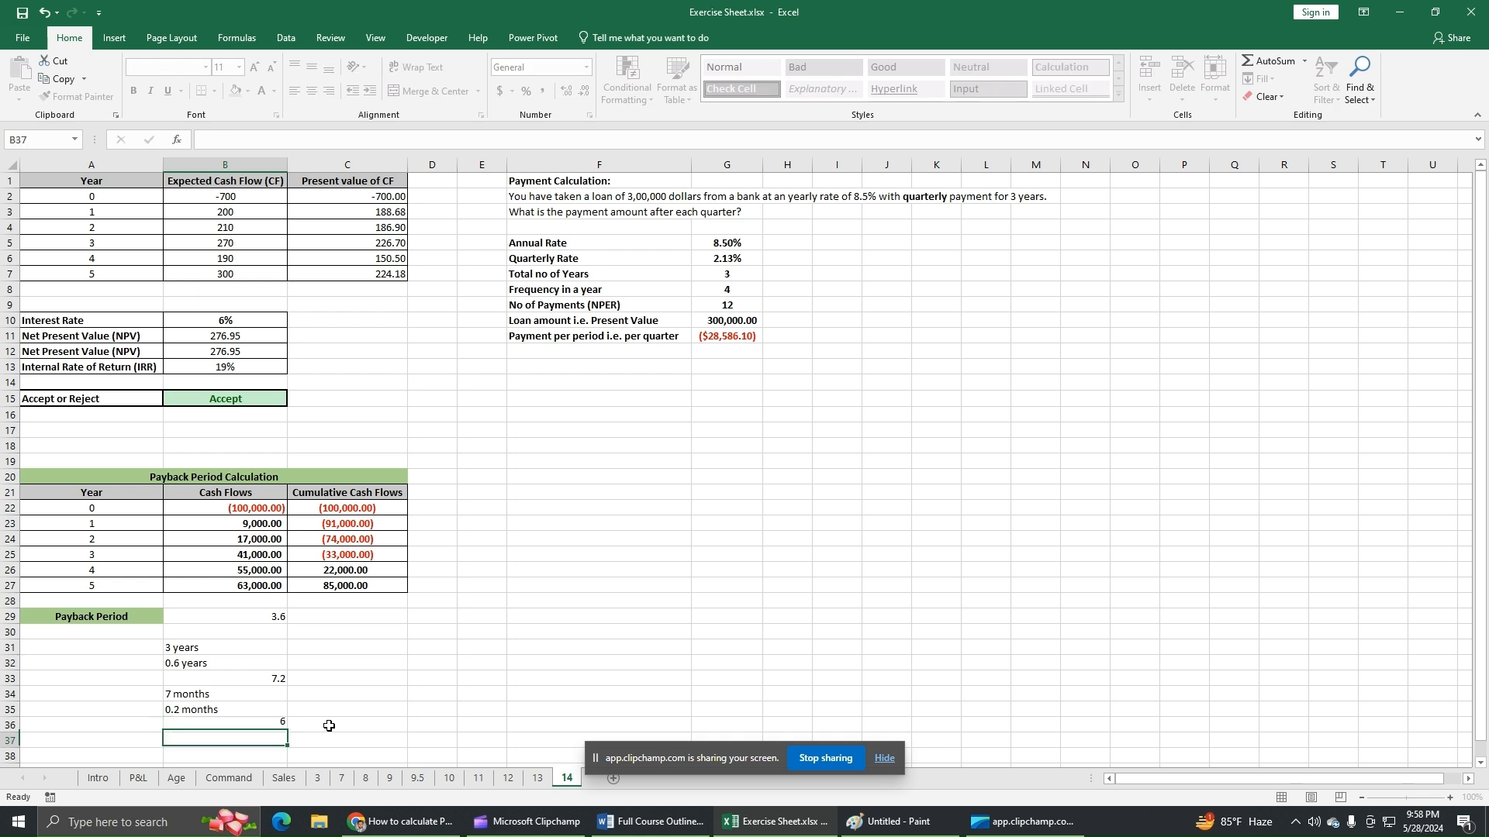
click(261, 727)
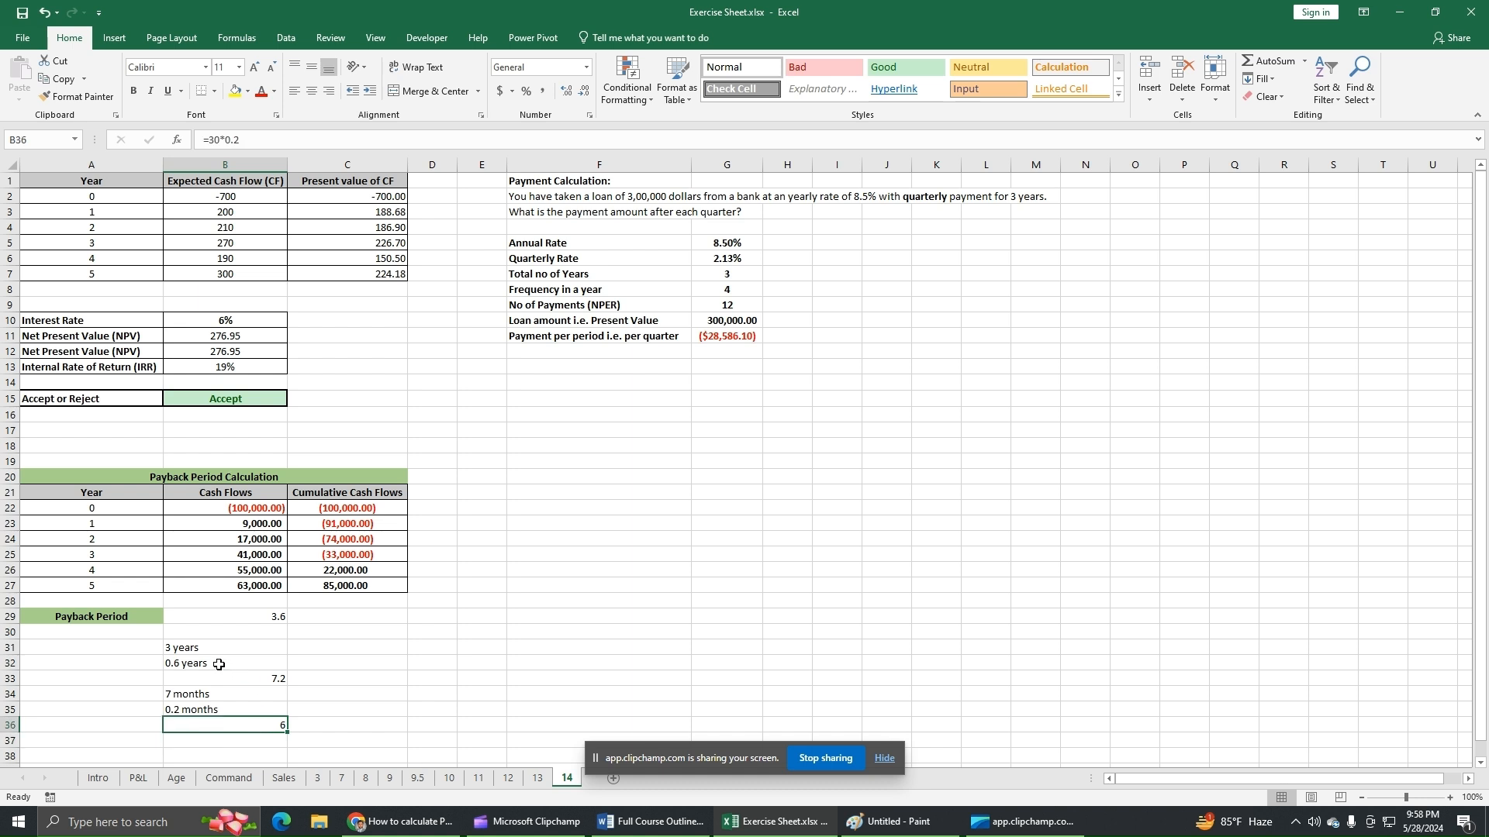
click(187, 651)
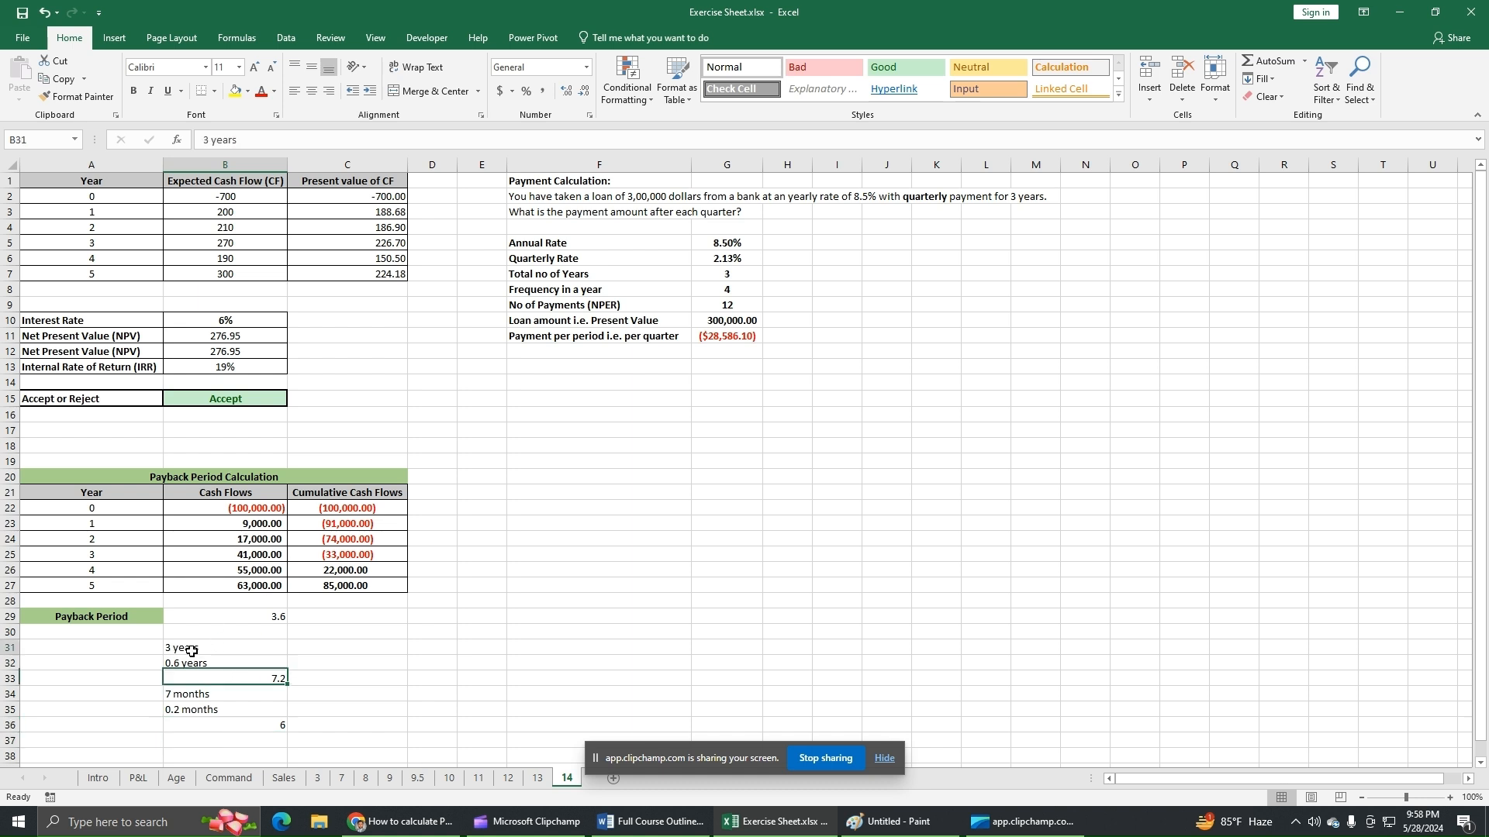
click(219, 695)
click(265, 727)
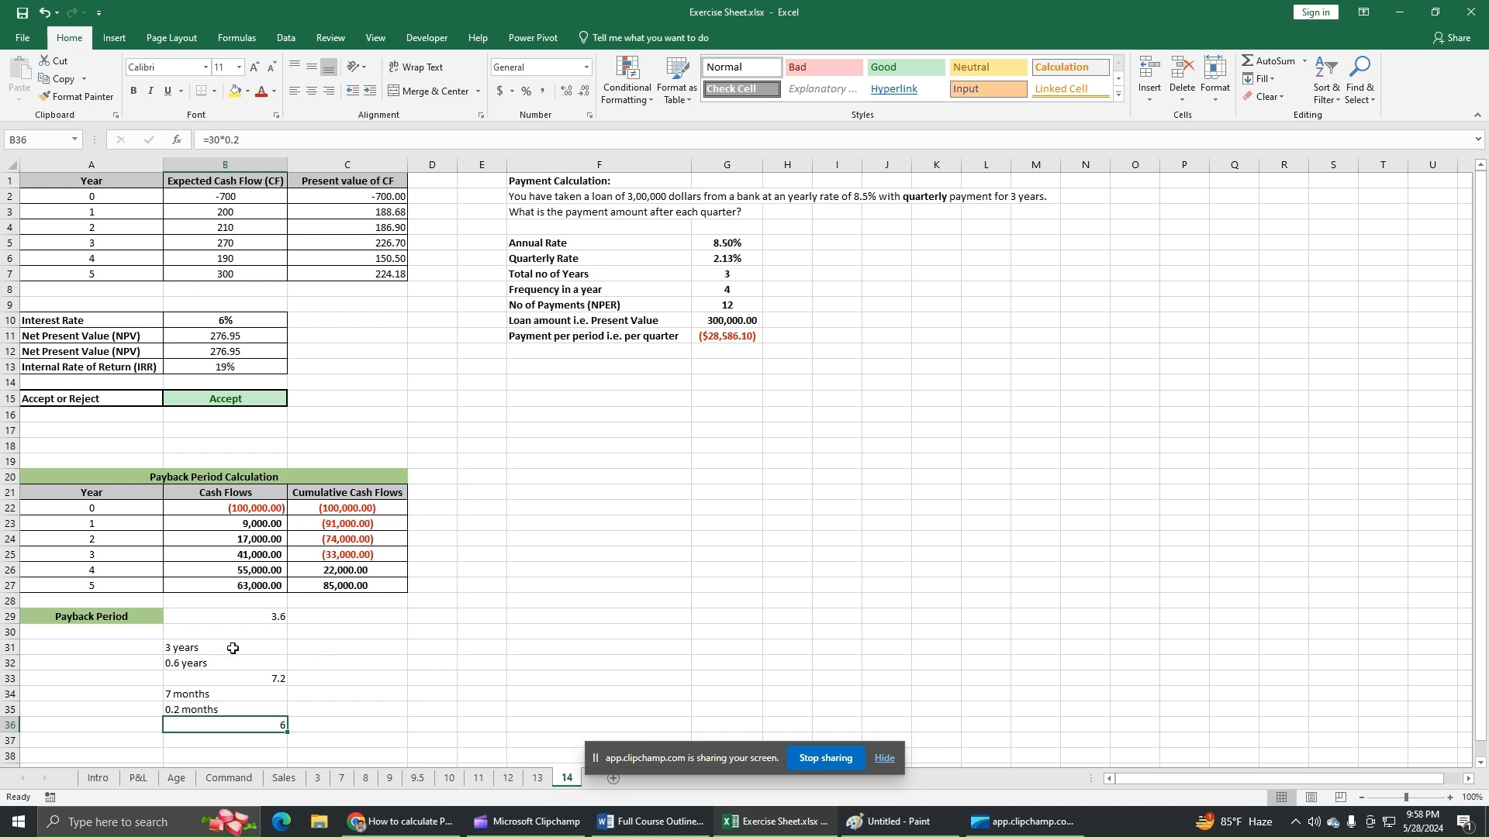
Clear the whole scratch breakdown in B31:B36 and select the Payback Period result in B29
drag(225, 649, 236, 727)
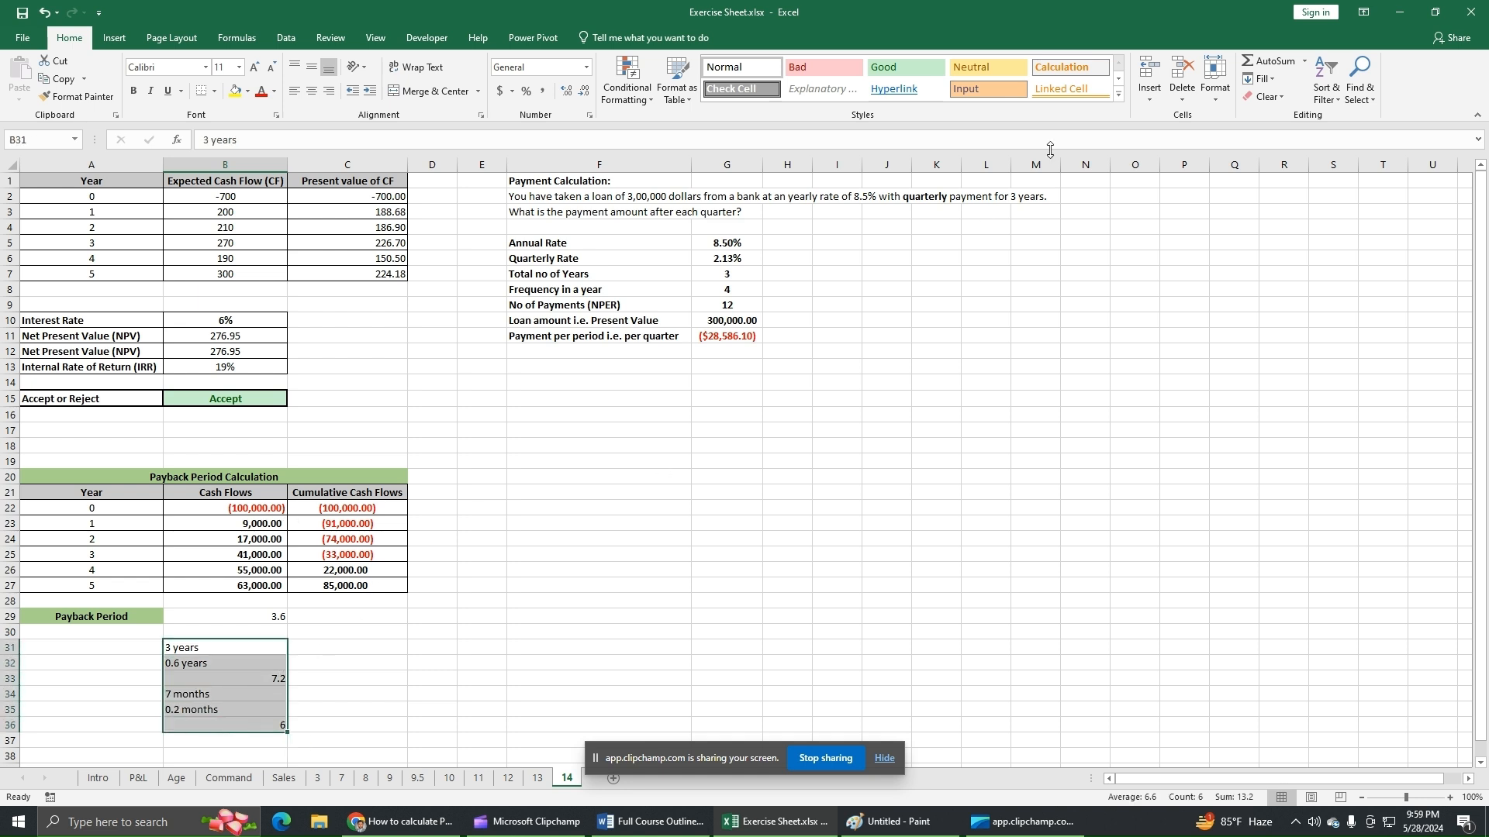
click(1258, 103)
click(1272, 115)
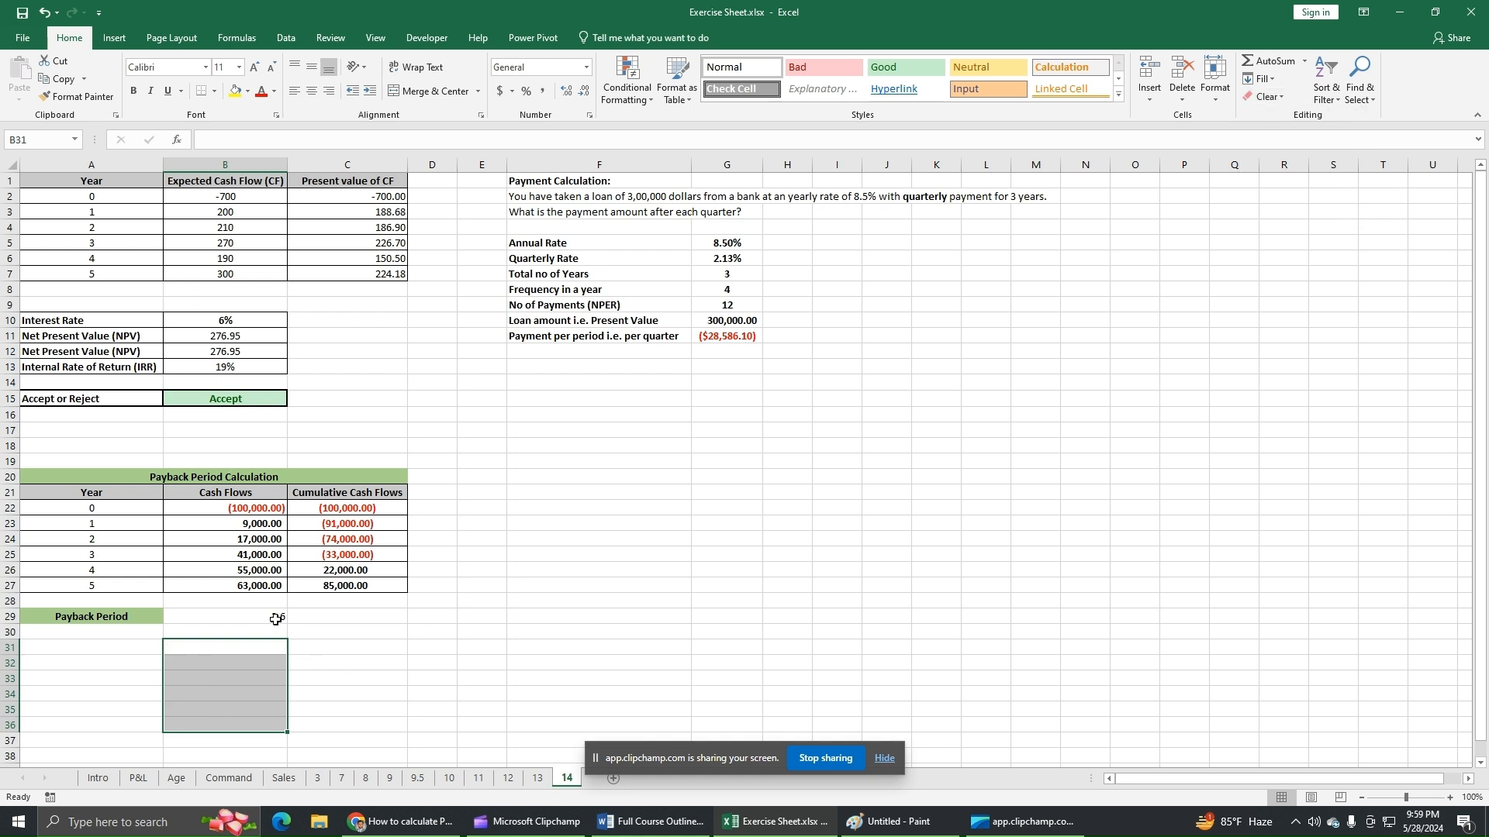
key(Up)
key(Up)
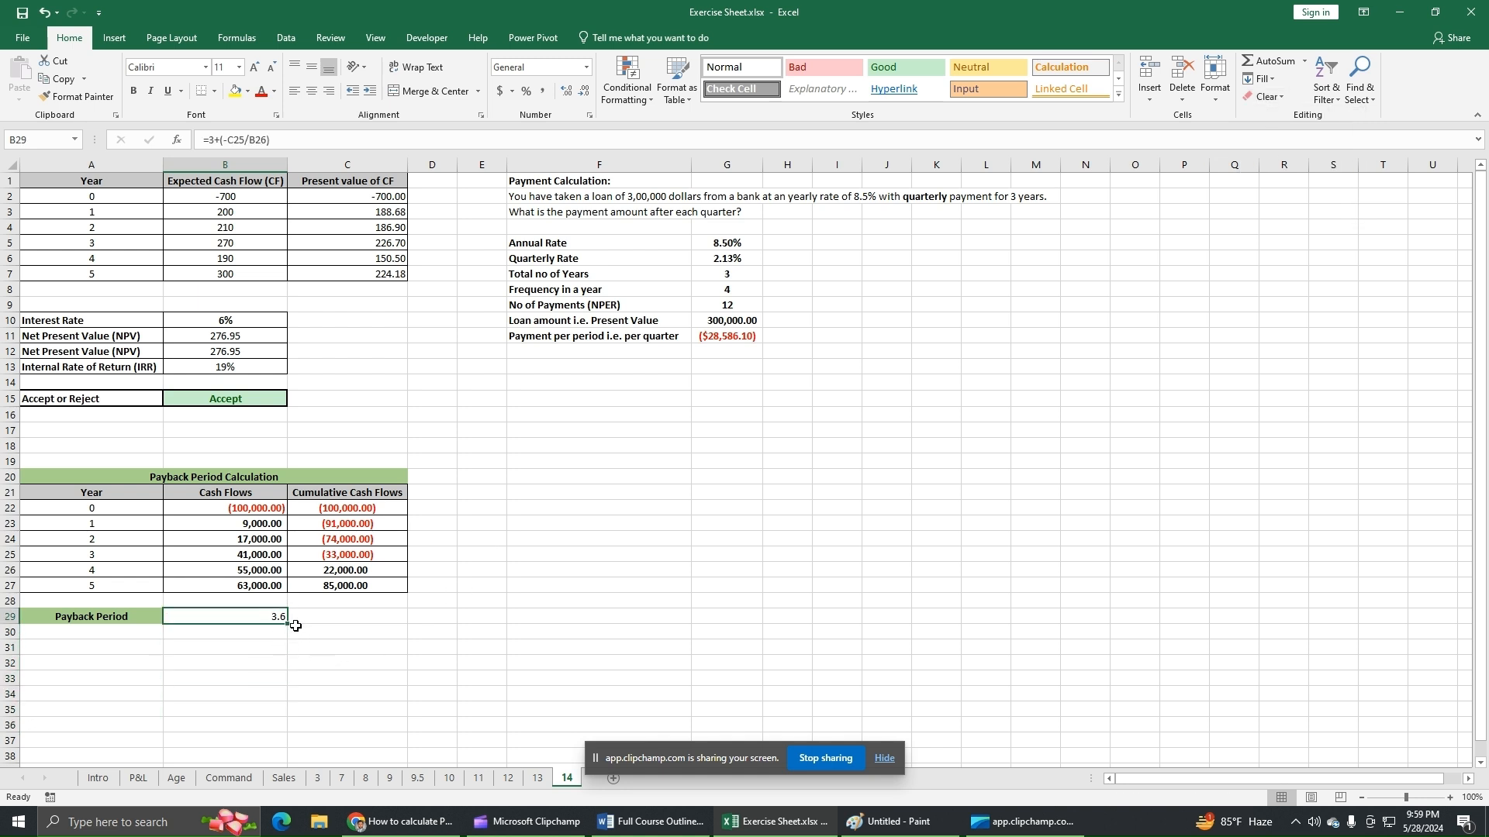